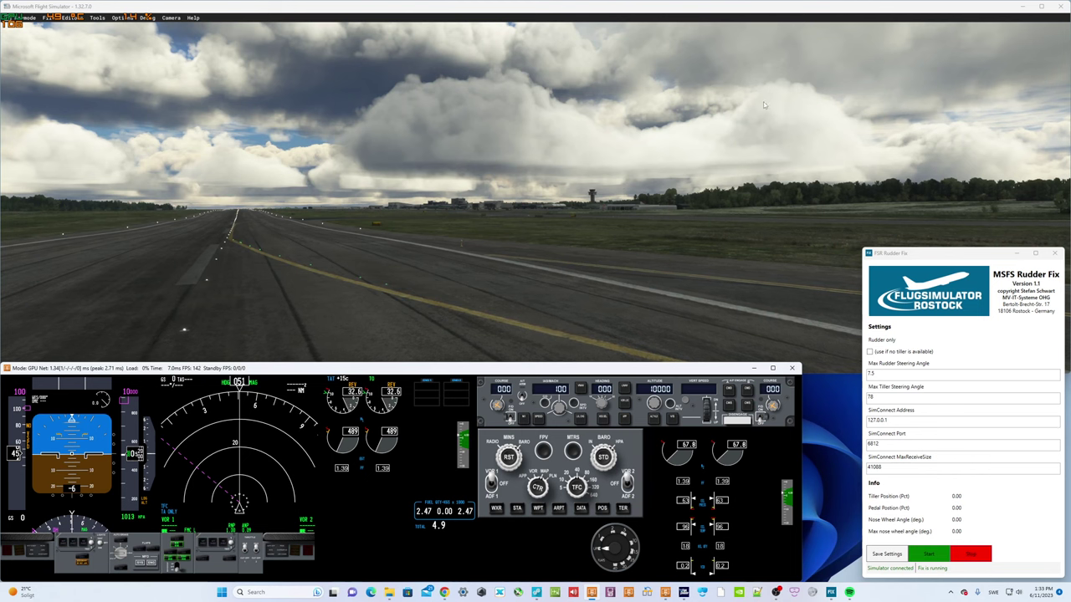
- Close the cockpit instrument display window and the FSR Rudder Fix utility
left_click(654, 148)
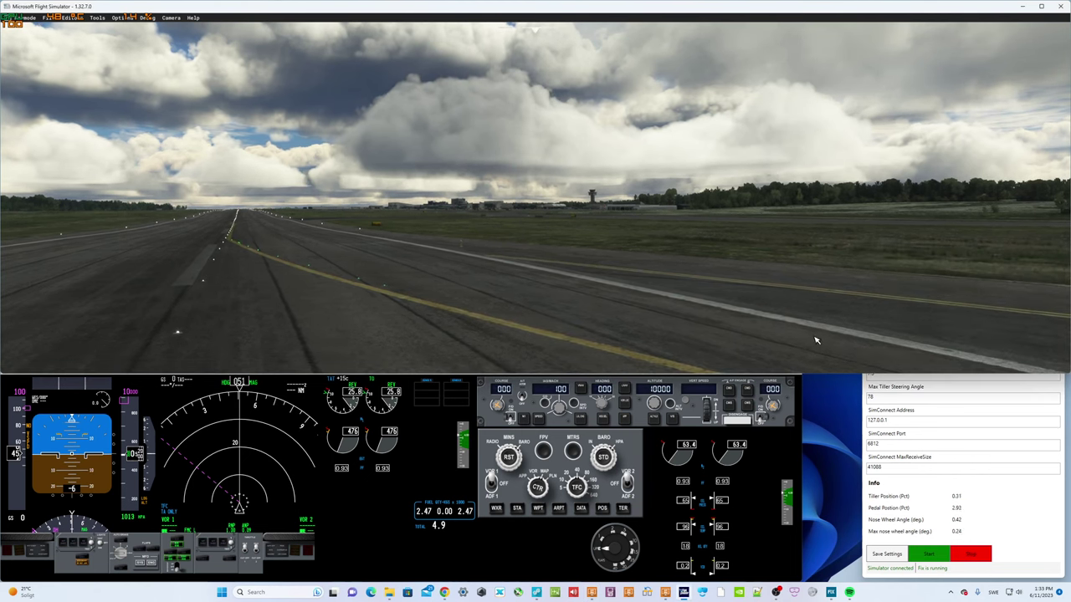
left_click(793, 369)
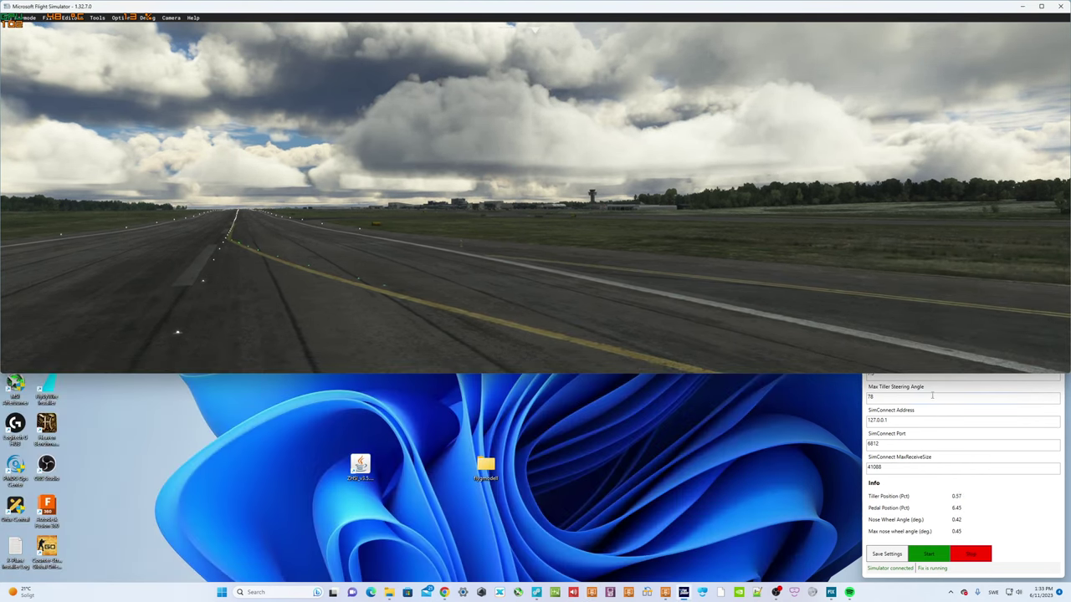
left_click(936, 394)
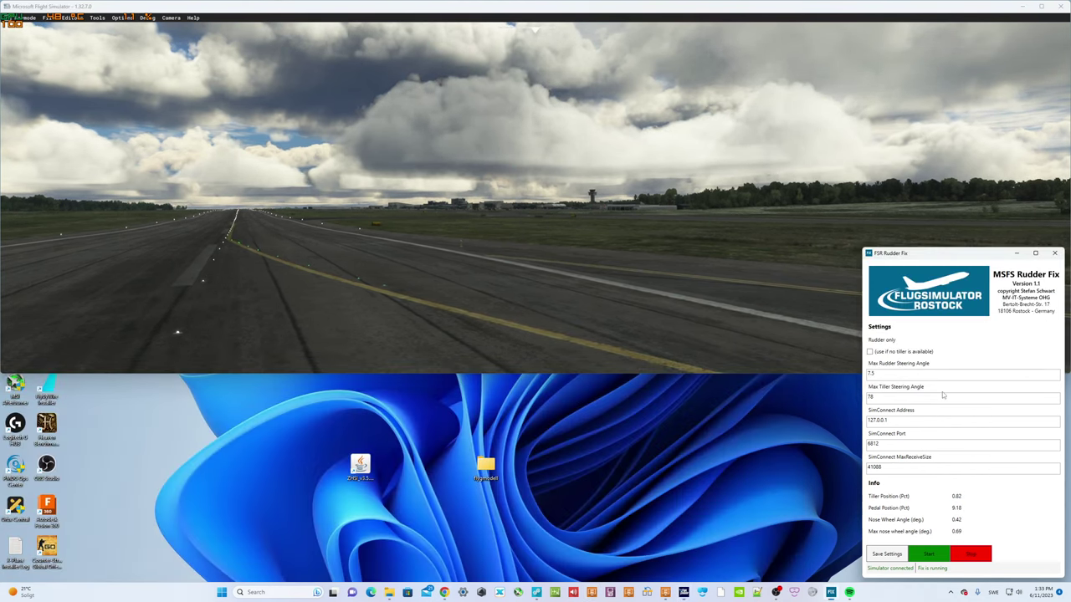
left_click(1055, 254)
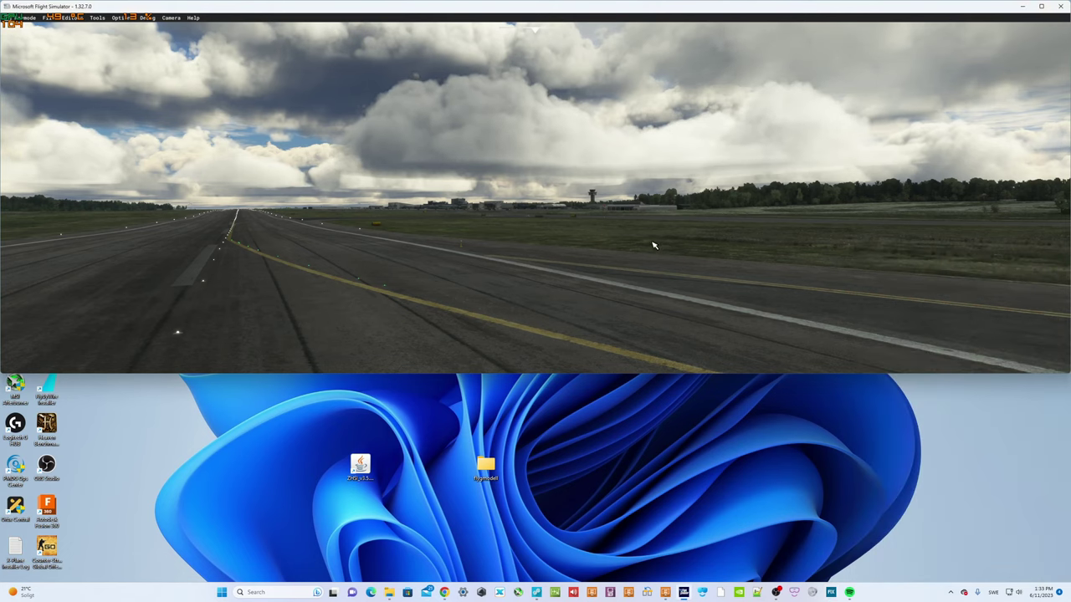
- Open the simulator's controls options and assign the PMDG T-Pendular-Rudder profile to the T-Pendular-Rudder
key("Escape")
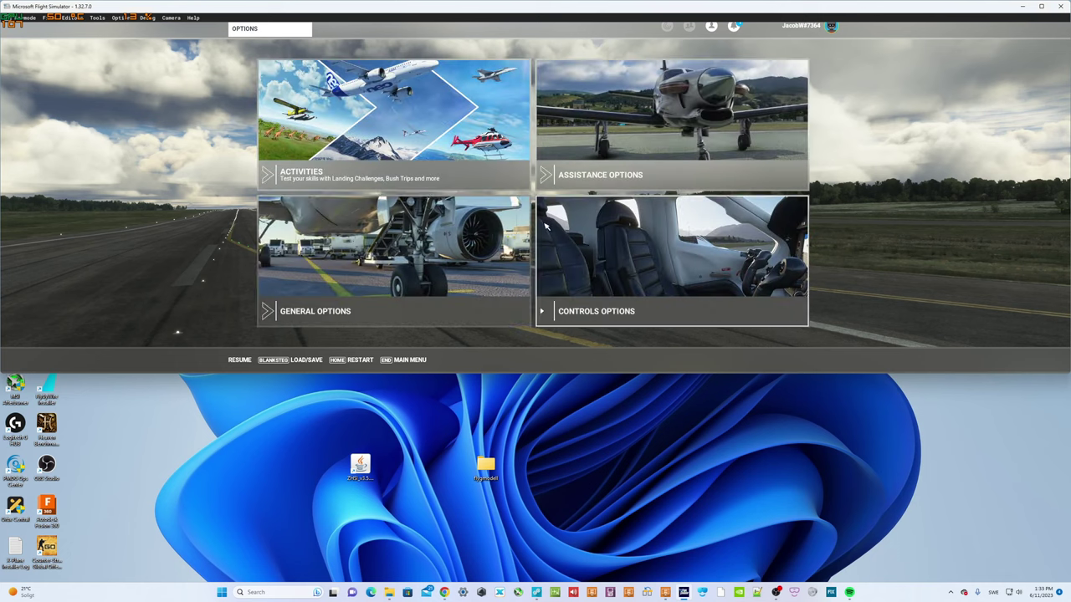
left_click(541, 232)
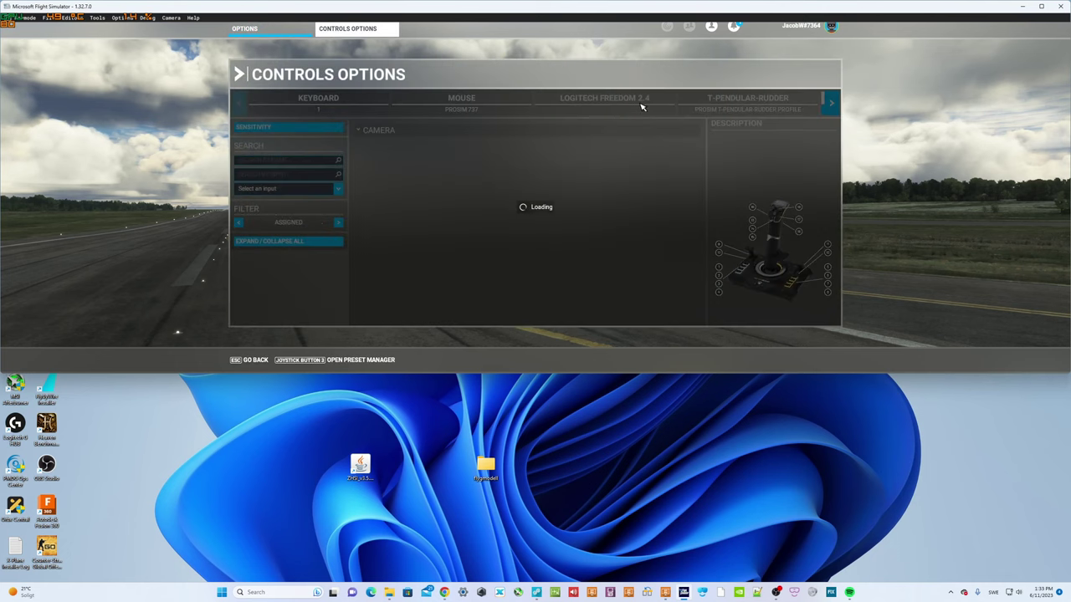
left_click(739, 113)
left_click(812, 109)
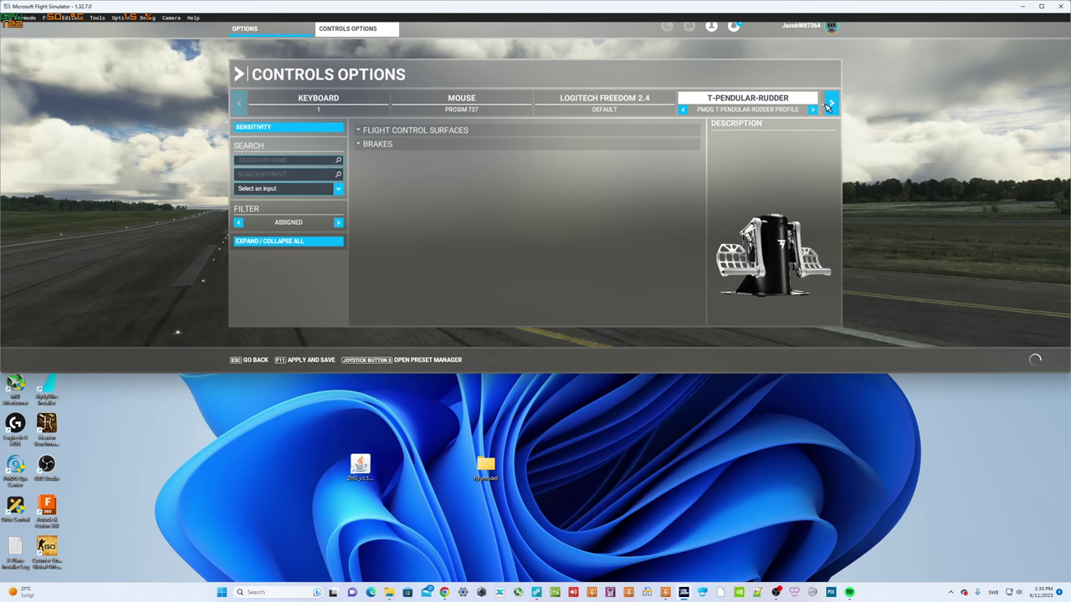
- Assign the PMDG VelocityOne Flightstick profile to the flightstick, apply and save the controls, and return to the options
left_click(830, 103)
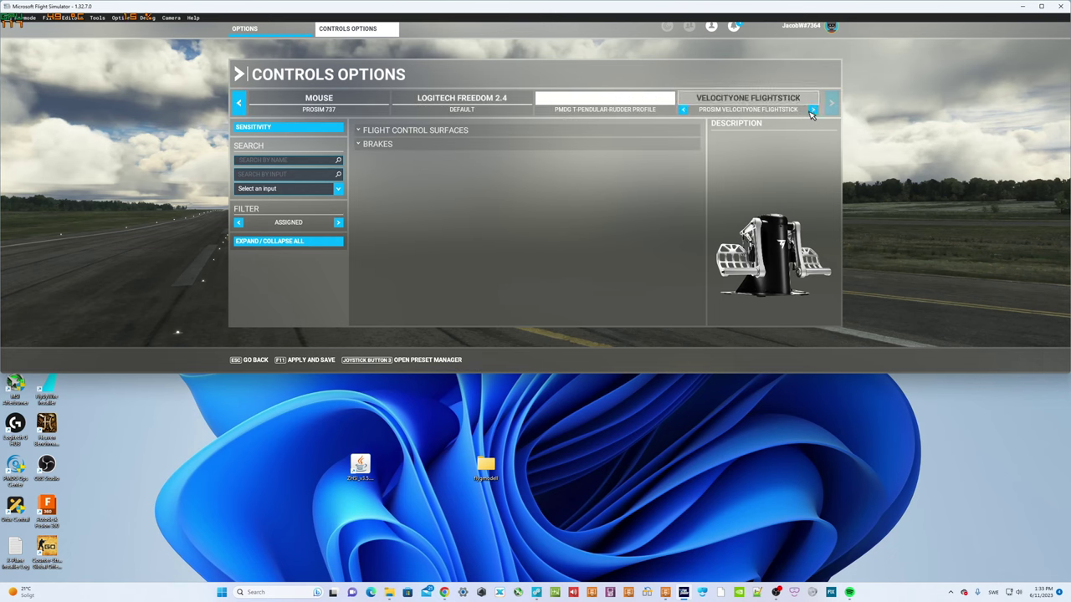
left_click(813, 117)
left_click(813, 110)
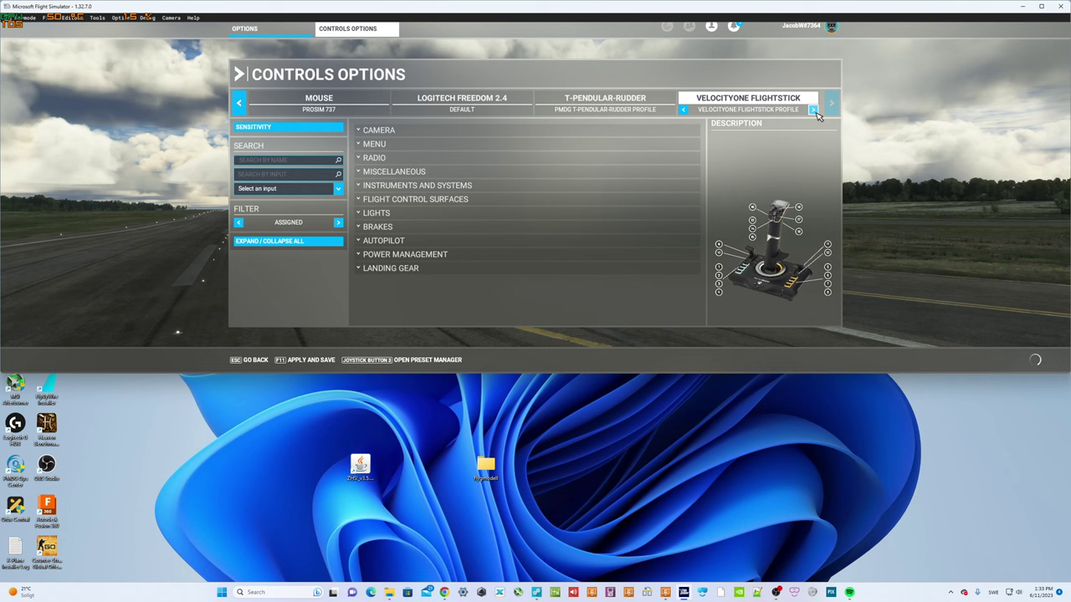
left_click(813, 110)
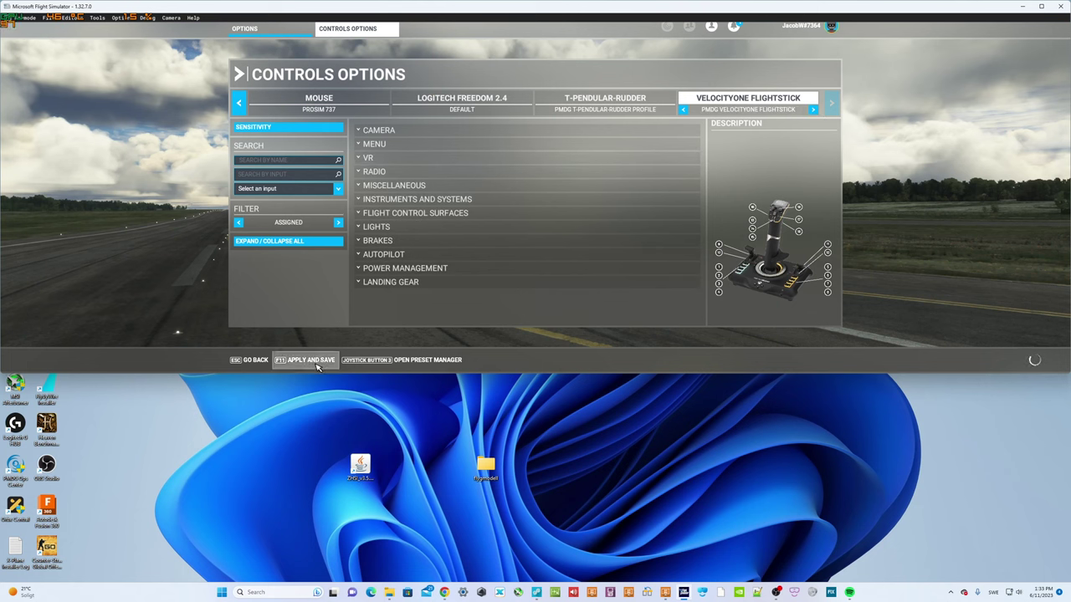
left_click(317, 366)
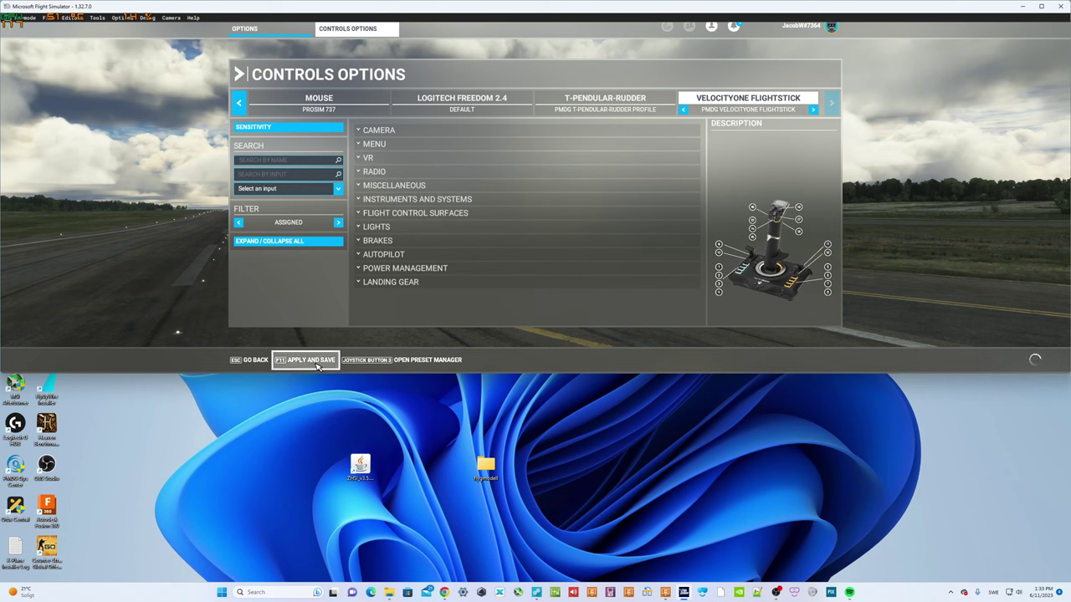
left_click(264, 364)
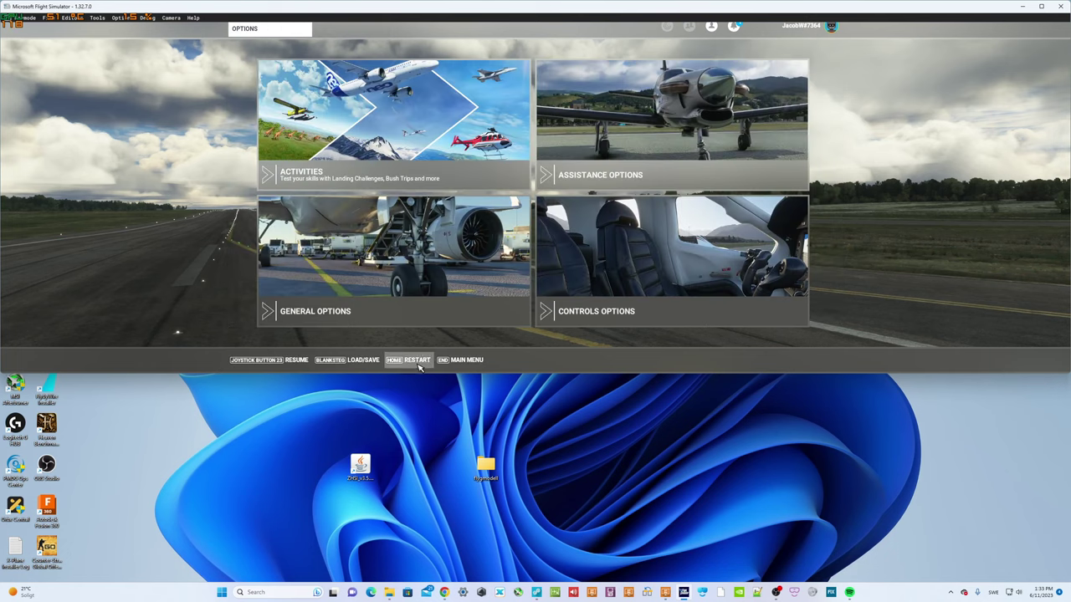
- Leave the current flight for the main menu and open the World Map
left_click(467, 362)
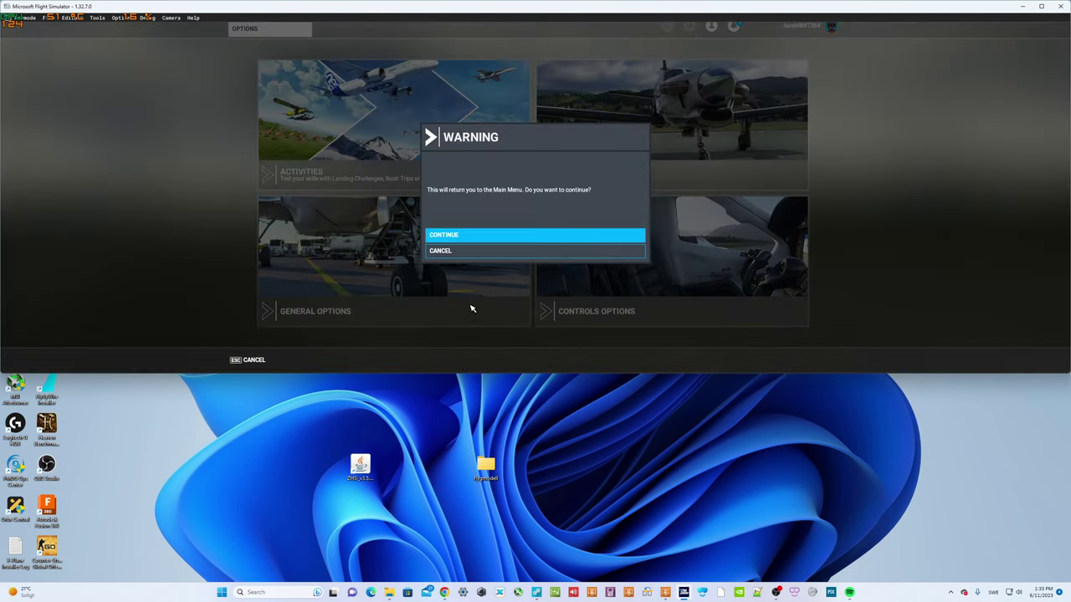
left_click(478, 241)
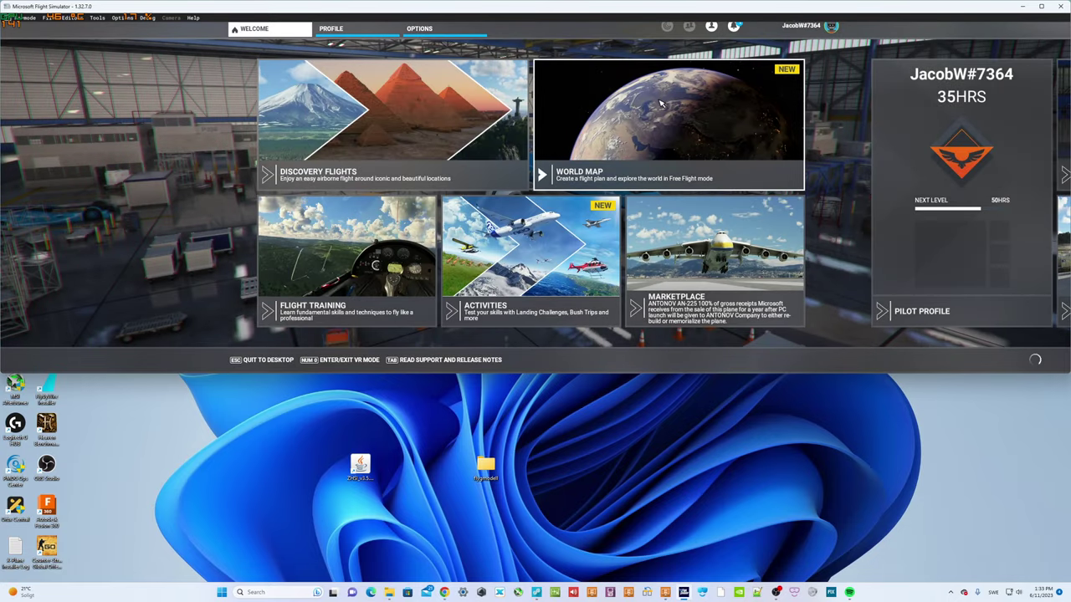
left_click(636, 151)
- Filter the aircraft selection to Airliners and choose the Boeing 737-800
left_click(284, 75)
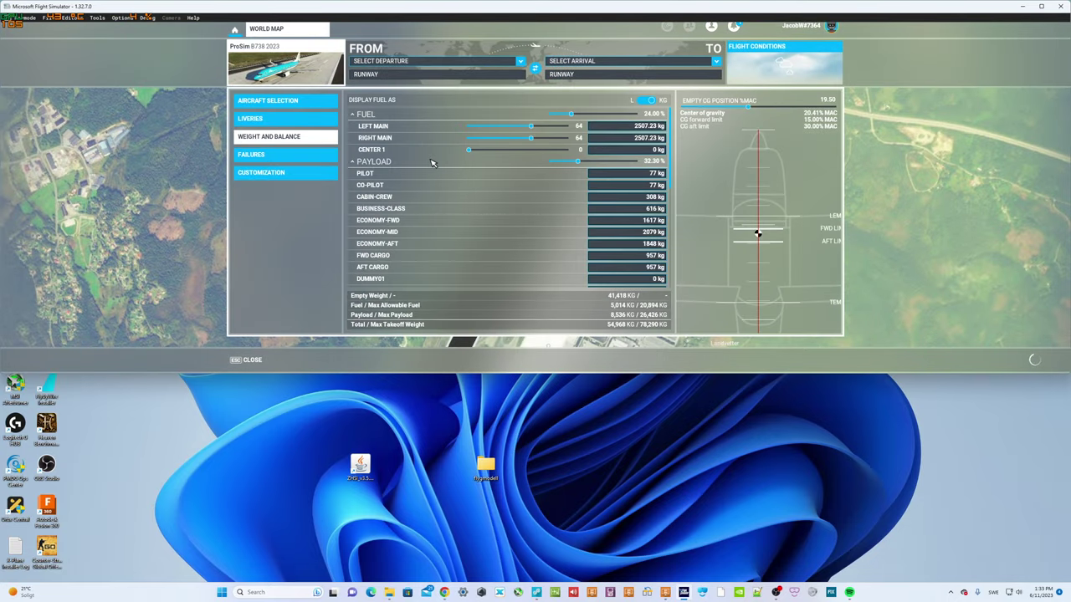
left_click(307, 72)
left_click(333, 80)
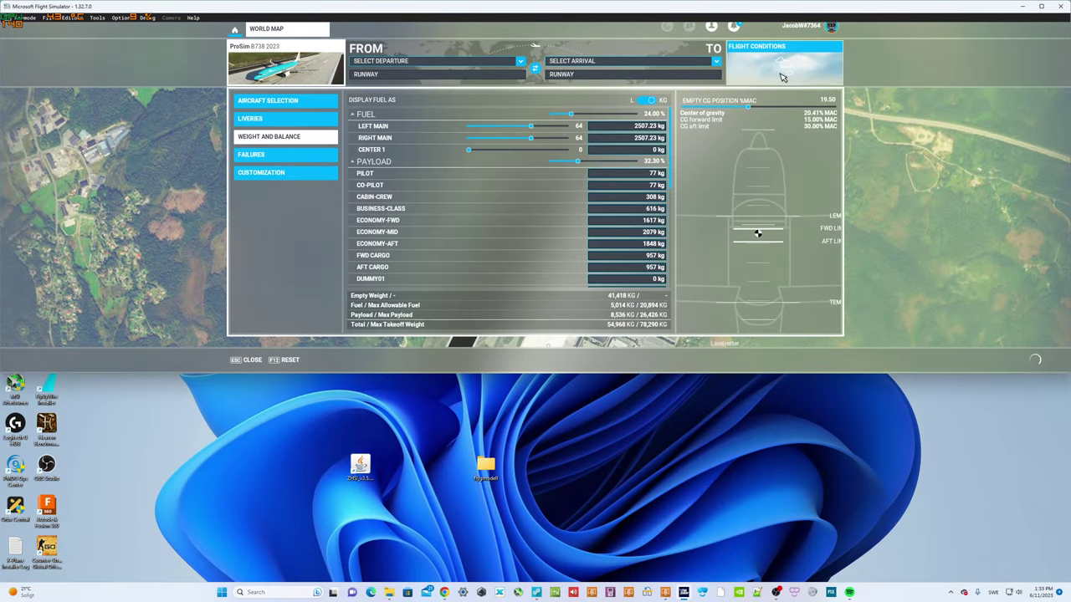
left_click(301, 101)
left_click(774, 98)
scroll(770, 138, "down", 2)
left_click(753, 149)
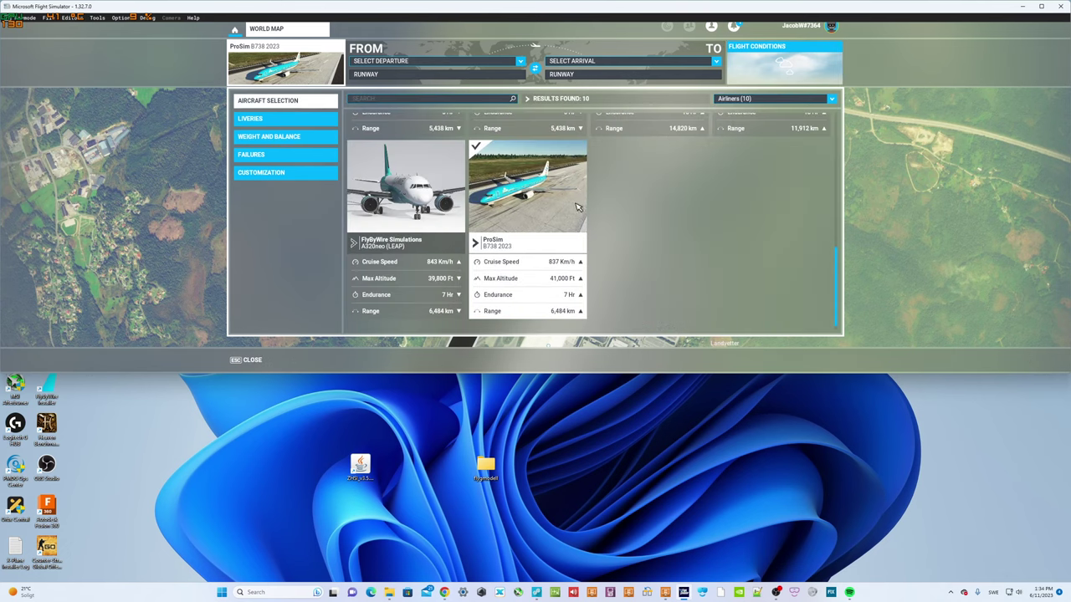
scroll(586, 254, "up", 2)
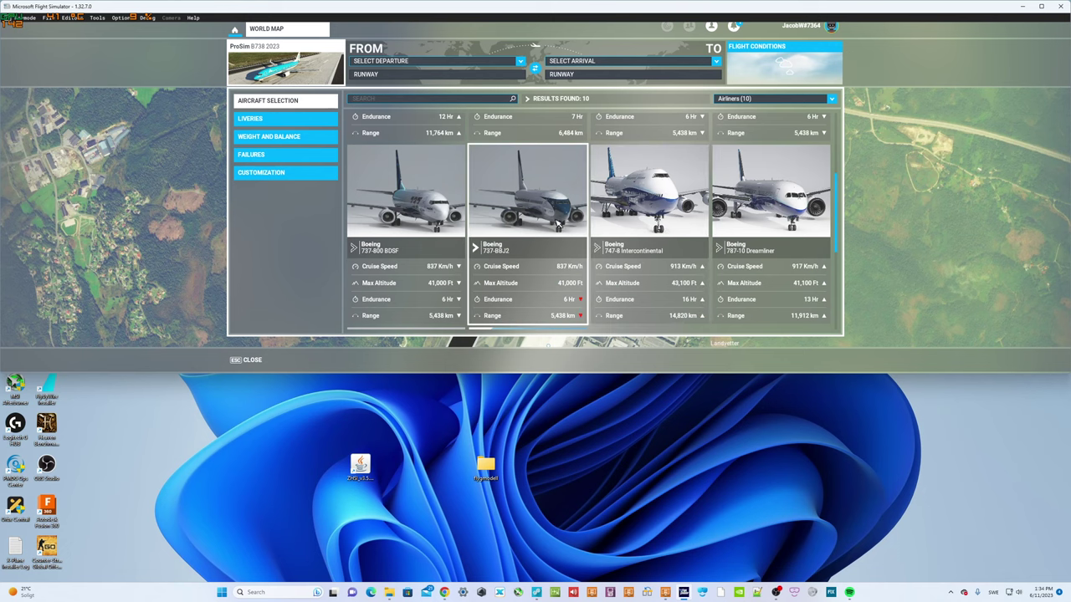
scroll(585, 253, "up", 2)
left_click(661, 161)
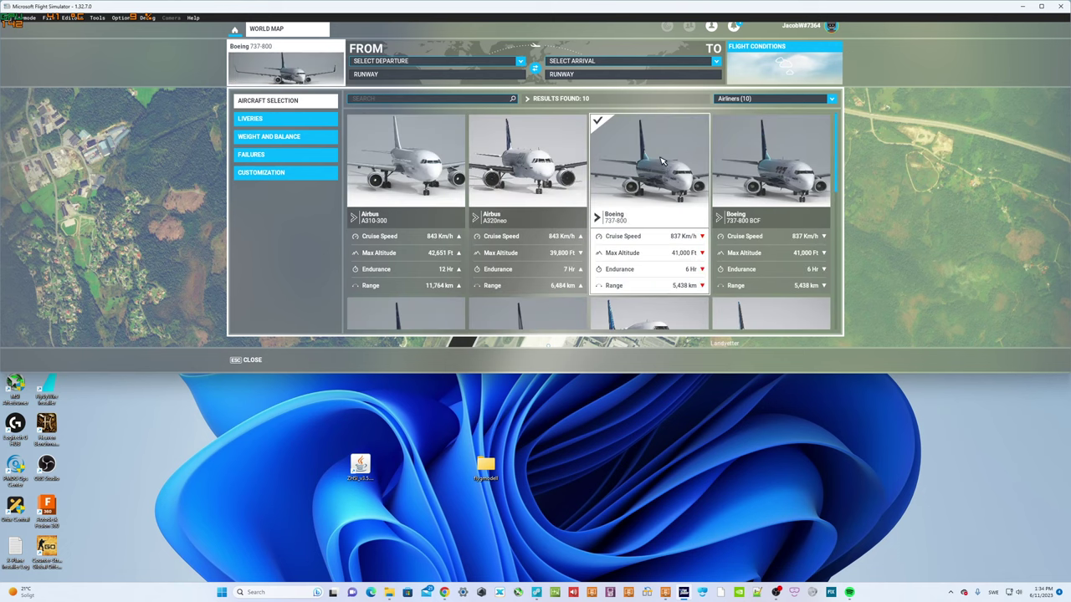
- In the 737-800's weight and balance, show fuel in kilograms and set both main tanks to 66 and the center tank to 0
left_click(312, 49)
left_click(271, 75)
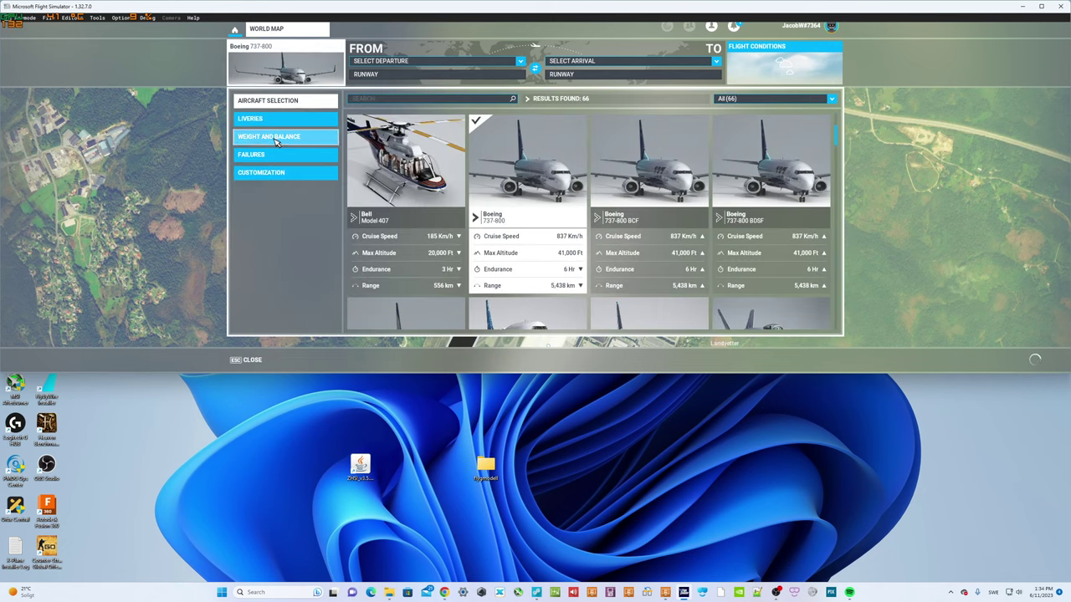
left_click(269, 136)
left_click(656, 101)
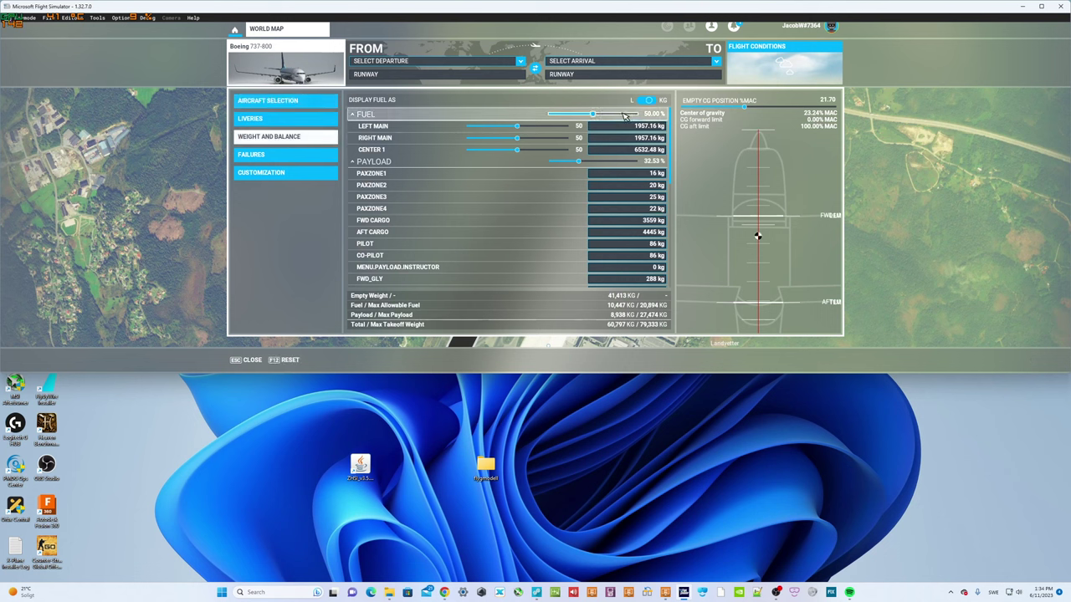
left_click_drag(596, 117, 610, 117)
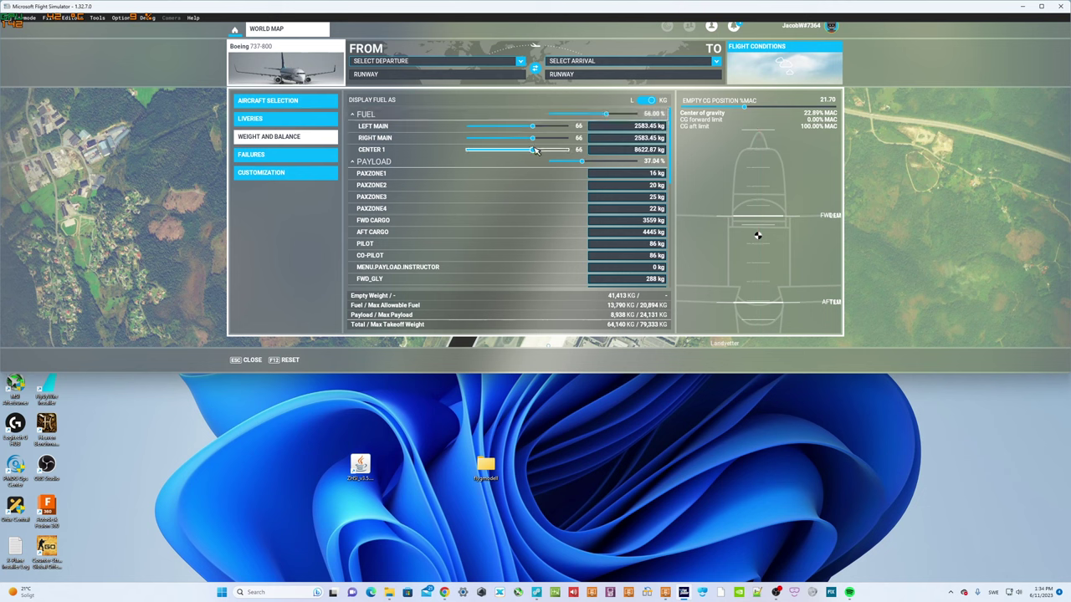
left_click_drag(532, 149, 419, 148)
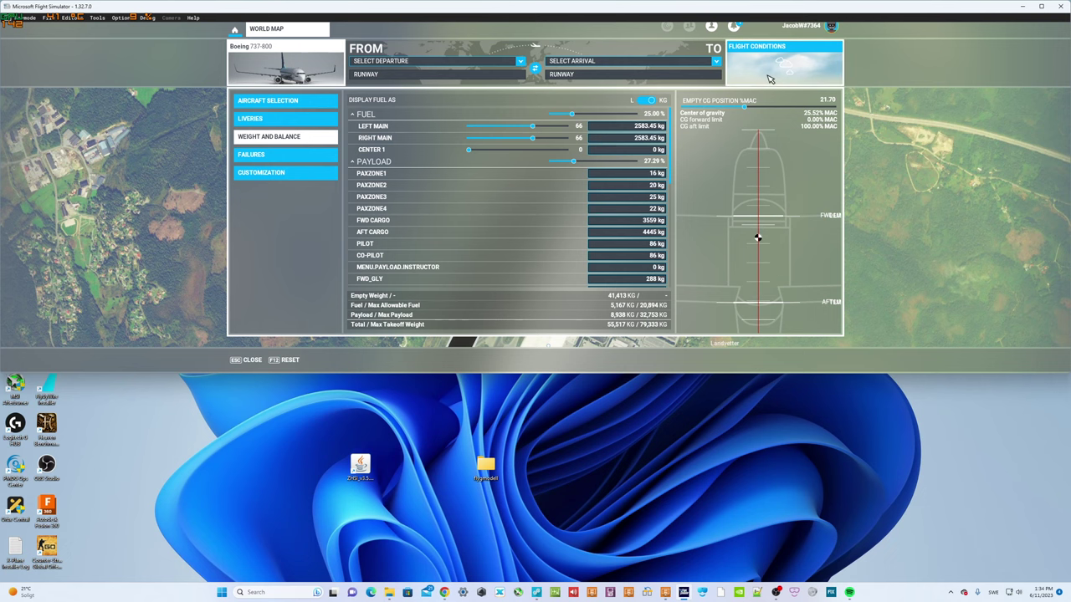
- Set the departure to ESGG Landvetter, Goteborg, runway 03, and load the flight
left_click(435, 60)
left_click(432, 98)
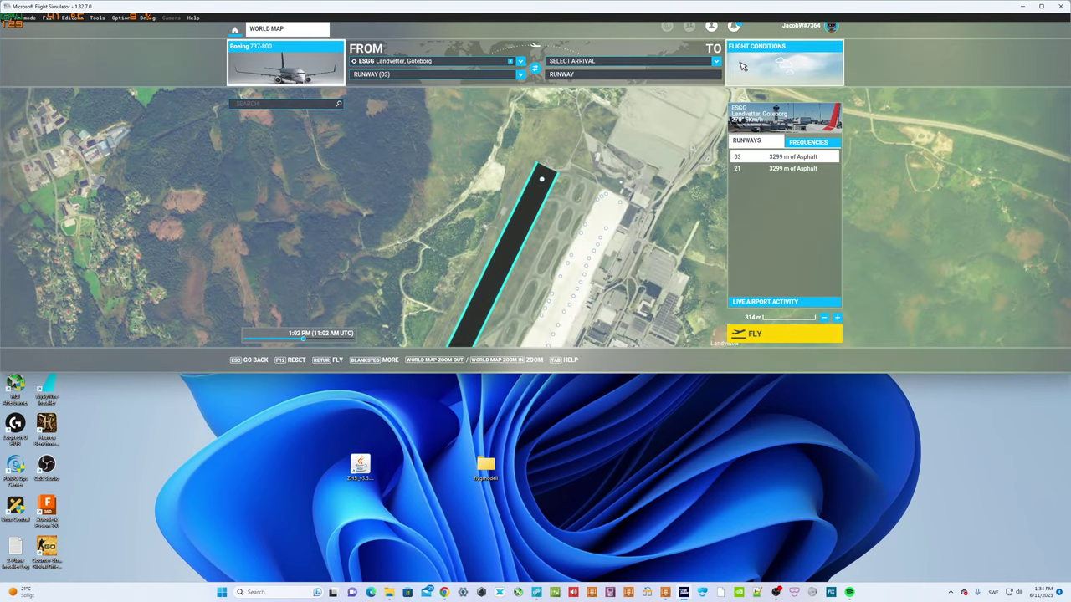
left_click(794, 342)
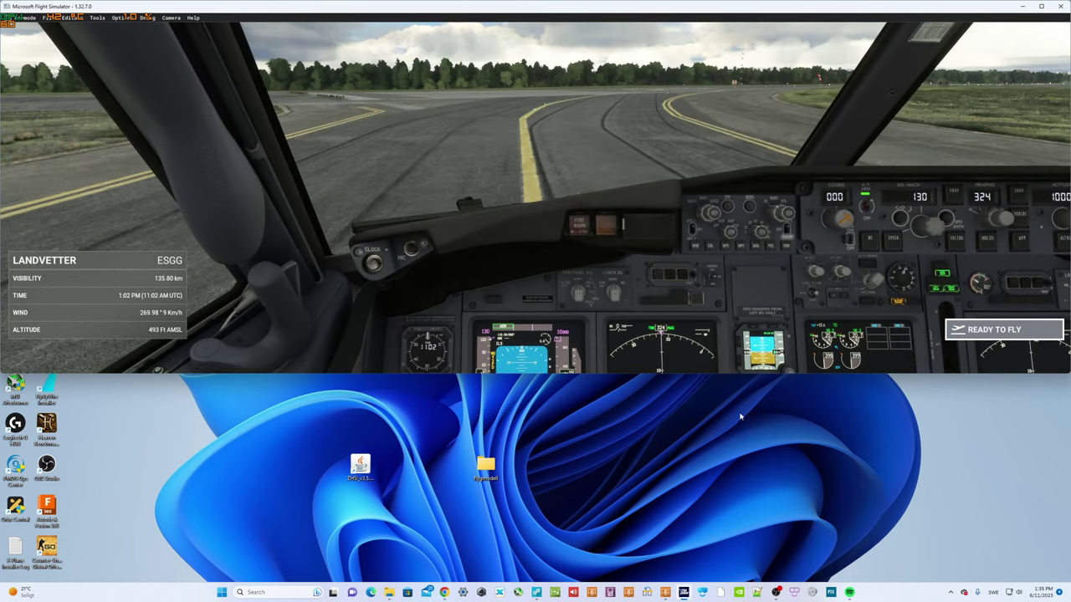
- Start the loaded flight and enlarge the simulator window down to the taskbar
left_click(991, 329)
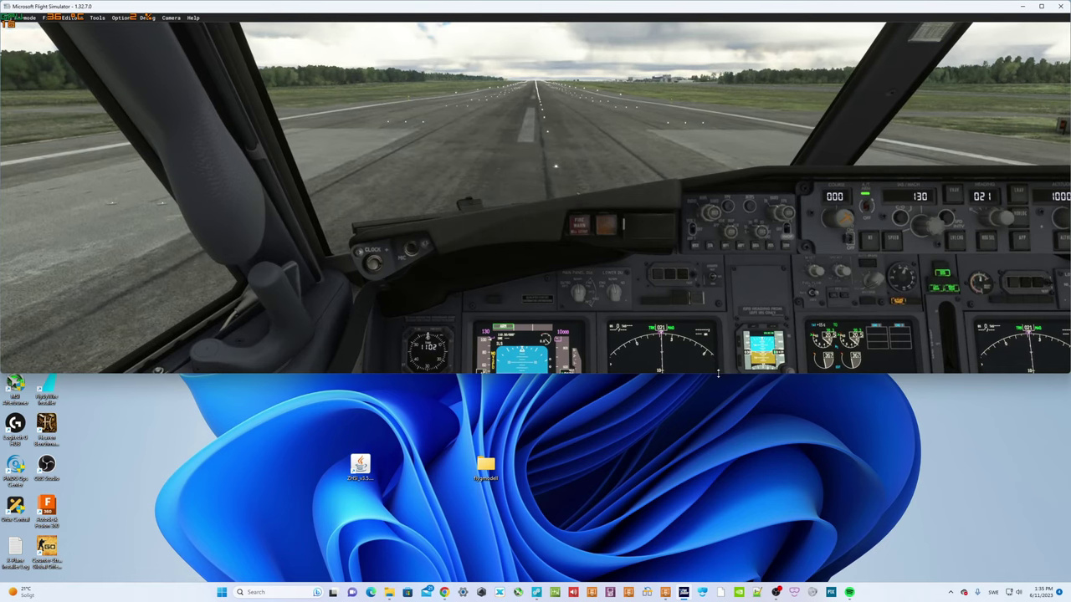
left_click_drag(718, 374, 715, 576)
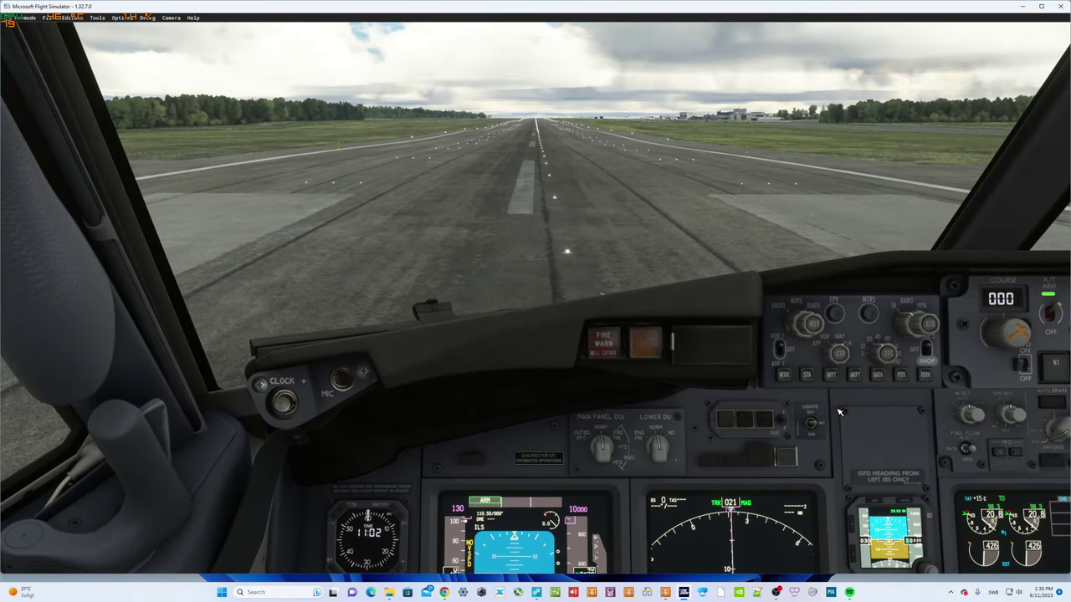
- Reset the cockpit camera position and switch to the external camera
key("alt+2")
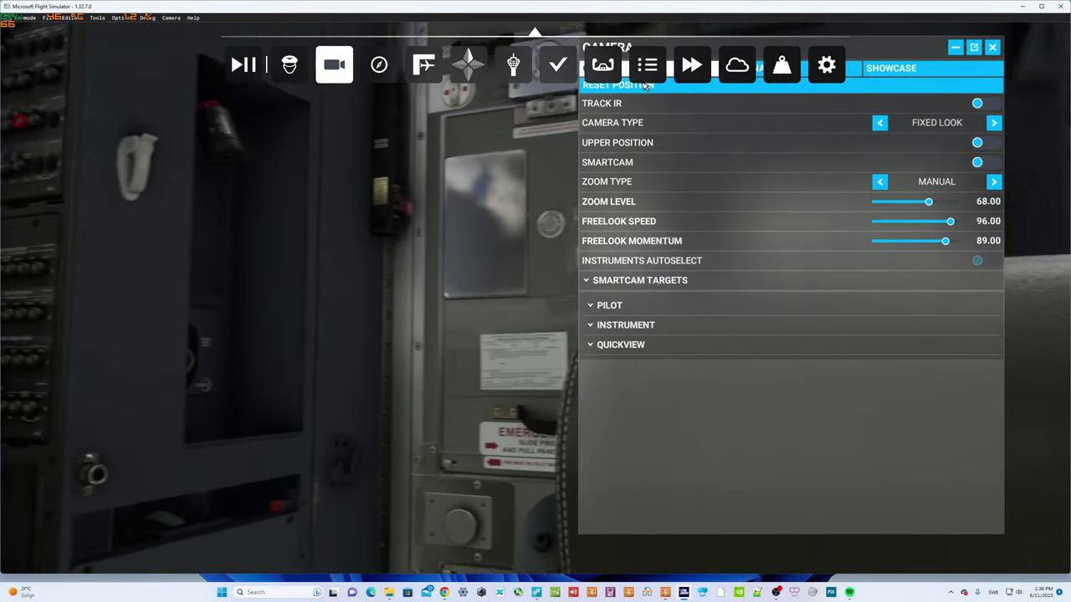
left_click(644, 86)
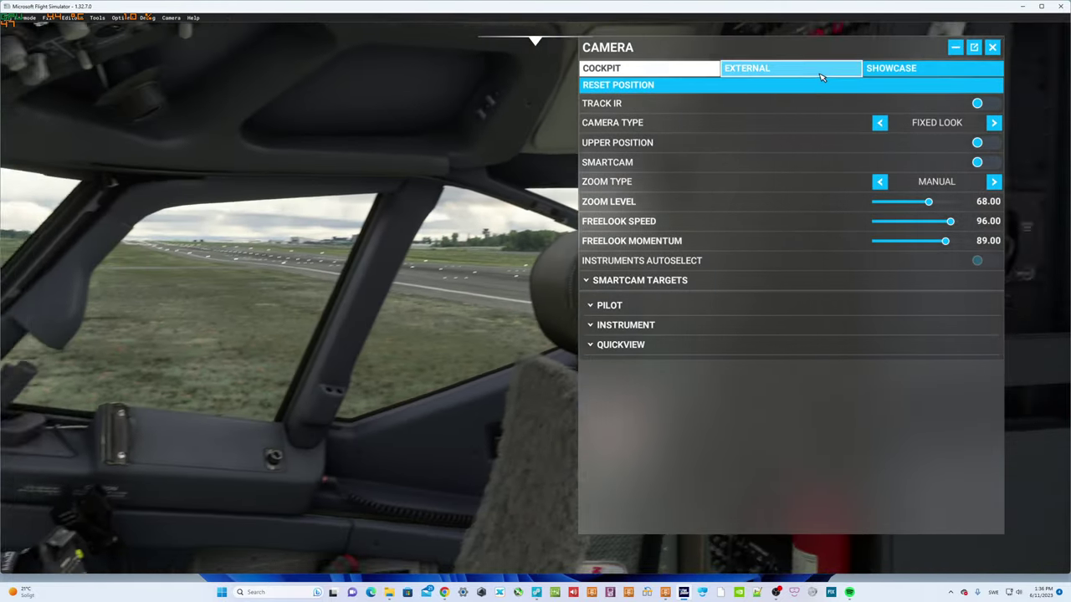
left_click(821, 73)
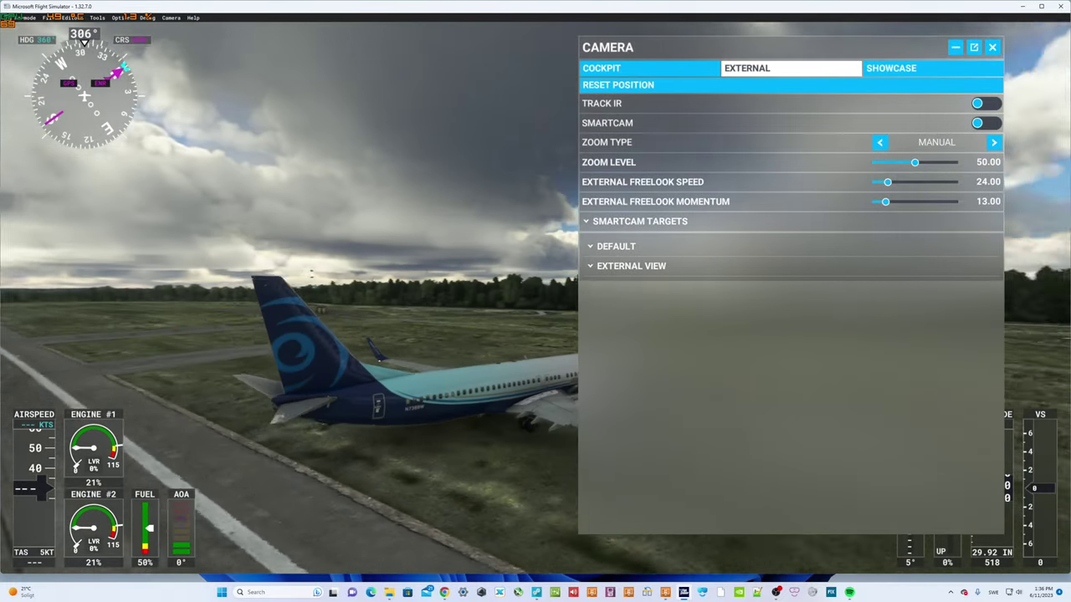
- Pause the flight and review the assistance options, including the Failure and Damage category
key("Escape")
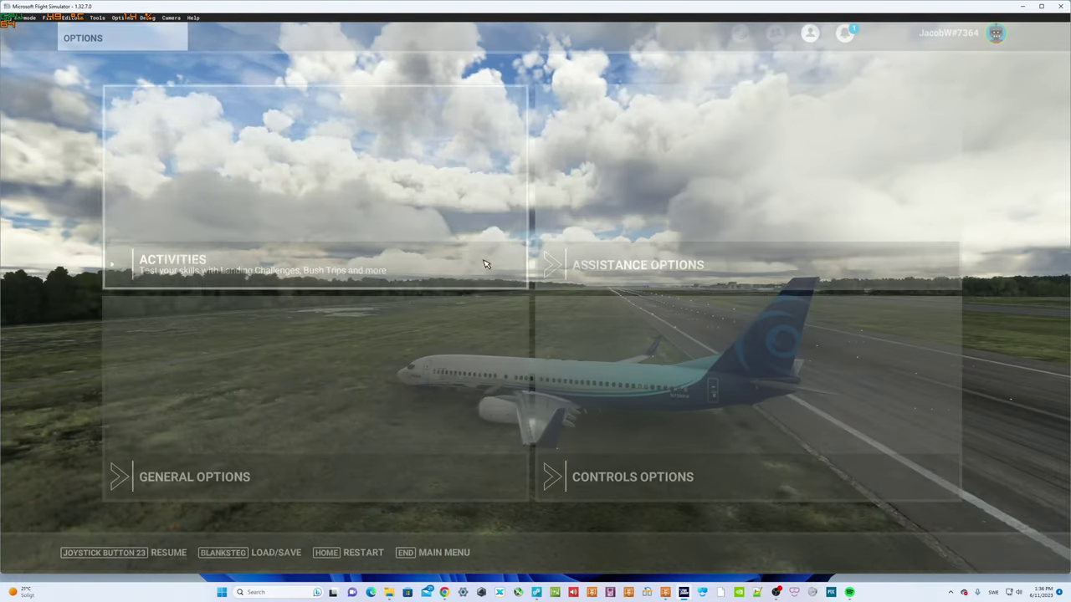
left_click(710, 155)
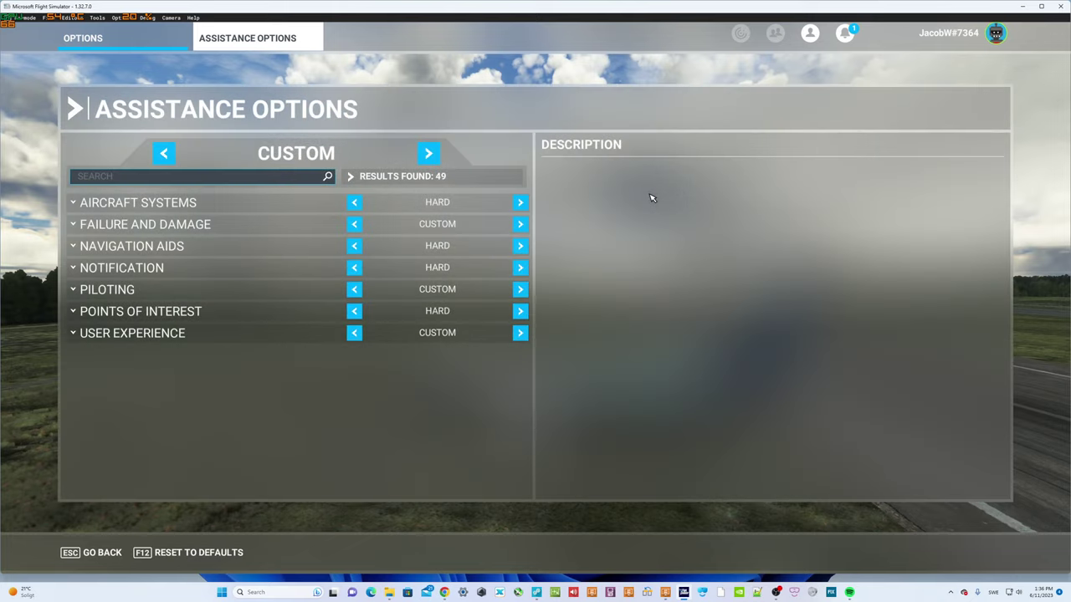
key("Escape")
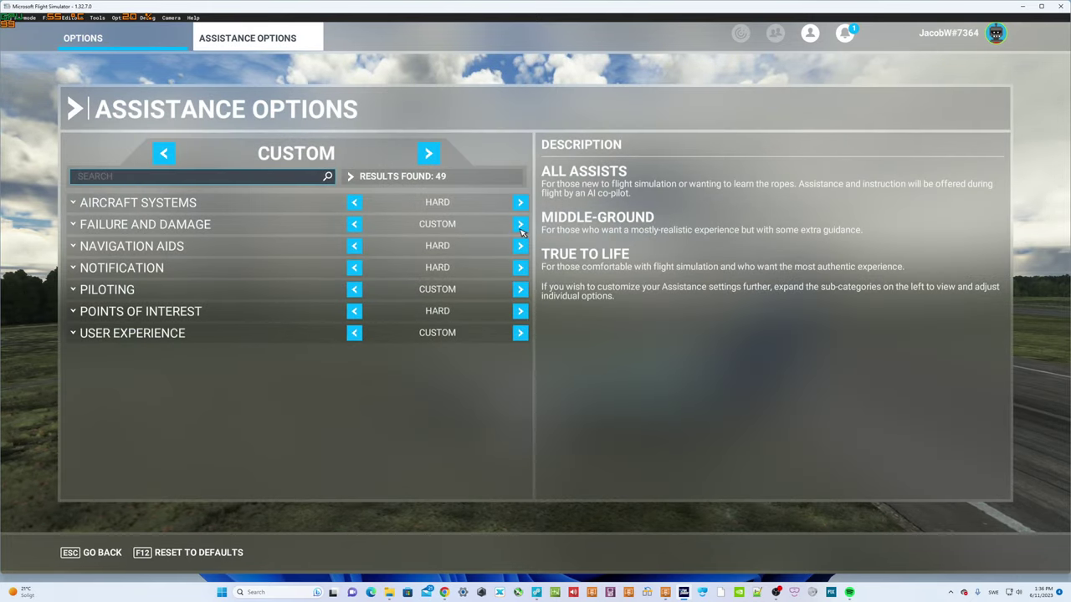
key("Escape")
- Check the device profiles in the controls options and return to the flight
left_click(753, 360)
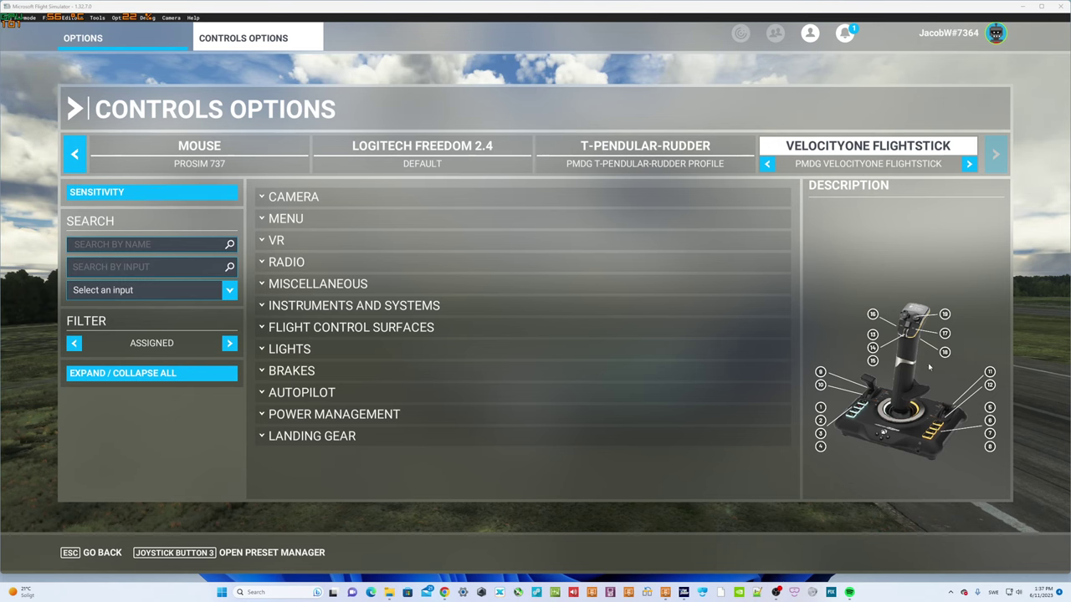
left_click(115, 553)
left_click(114, 554)
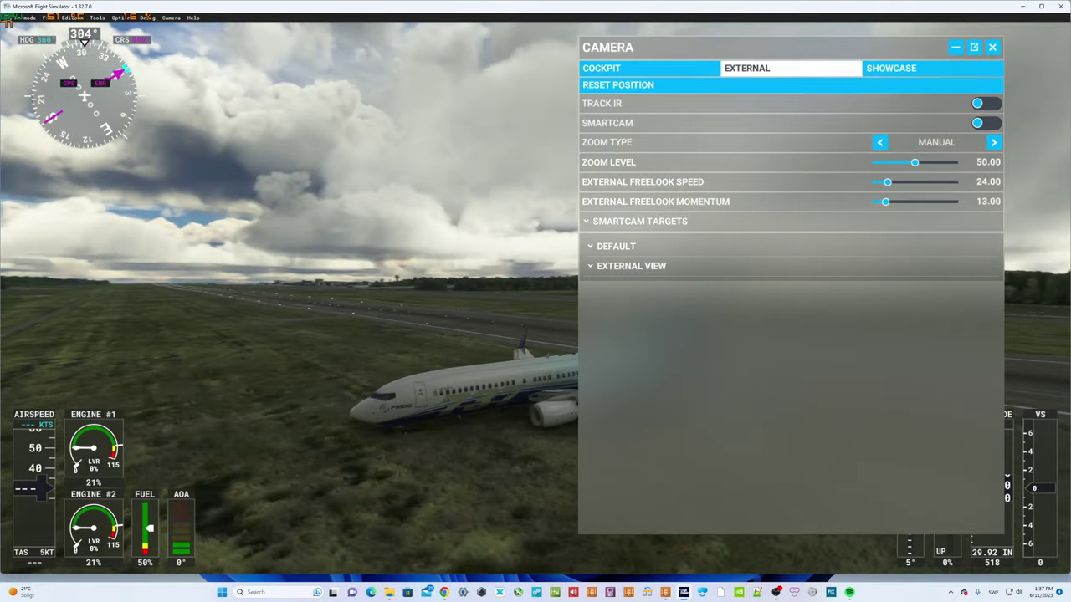
- Restart the flight at Landvetter and enter it once it is ready to fly
mouse_move(992, 36)
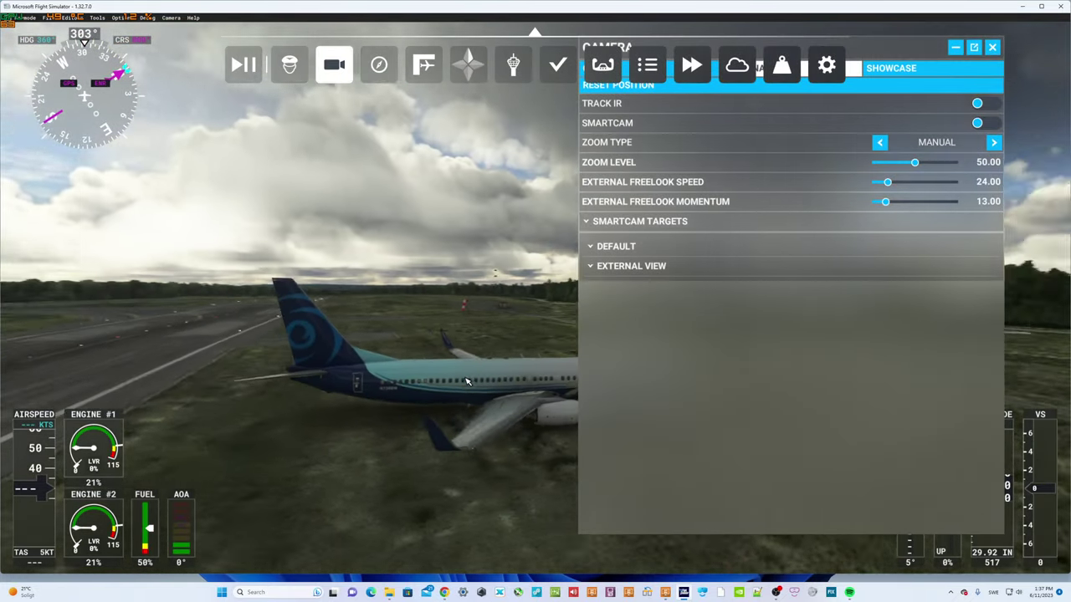
key("Escape")
key("Escape")
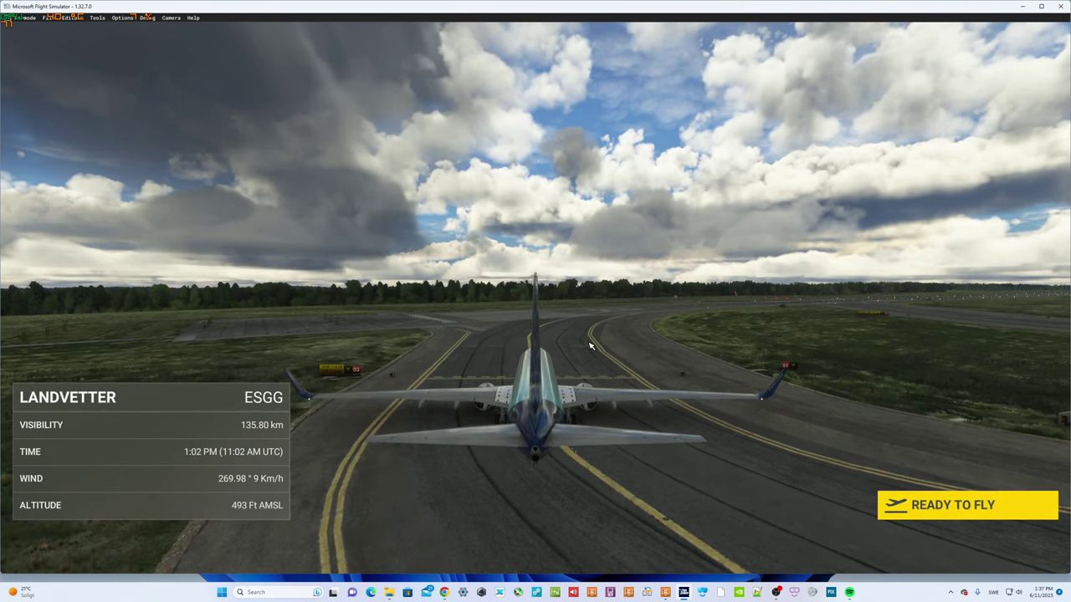
left_click(1013, 503)
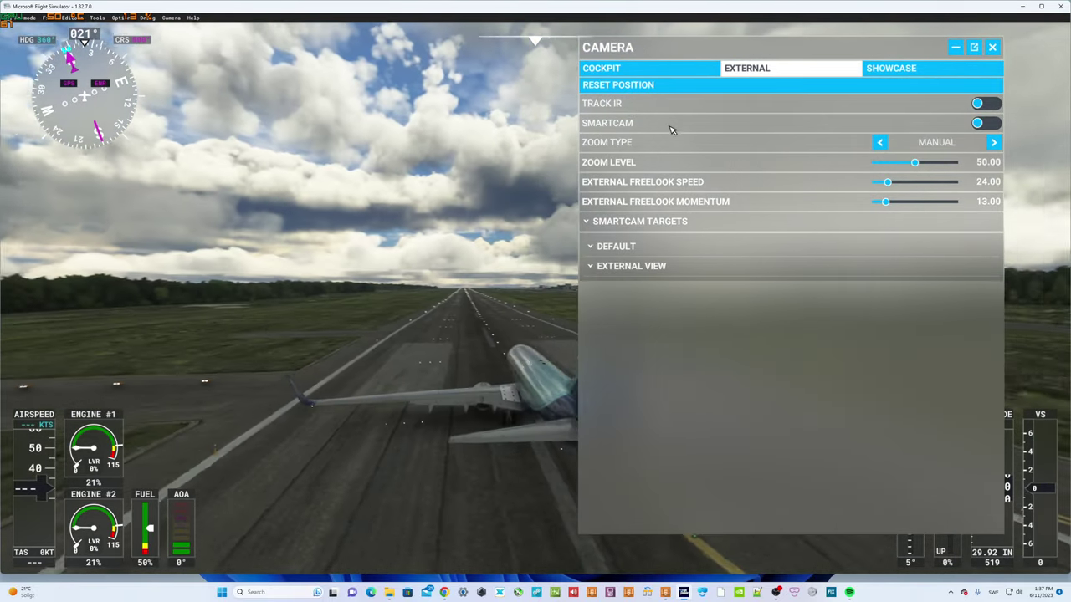
- Set the VelocityOne Flightstick to the VELOCITYONE FLIGHTSTICK PROFILE in the controls options, save it and return to the flight
key("Escape")
left_click(736, 418)
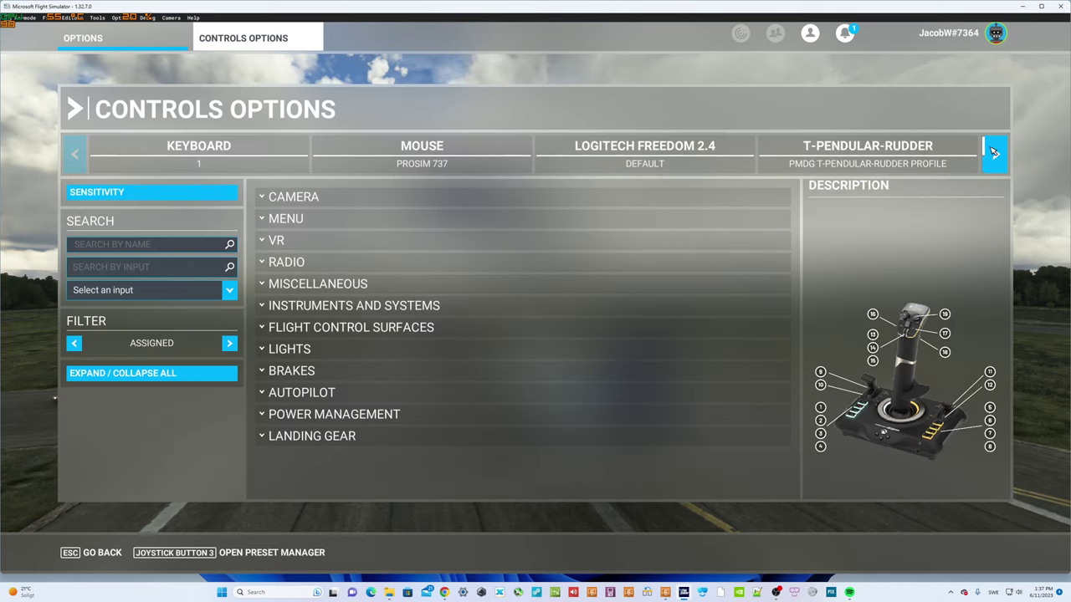
left_click(994, 151)
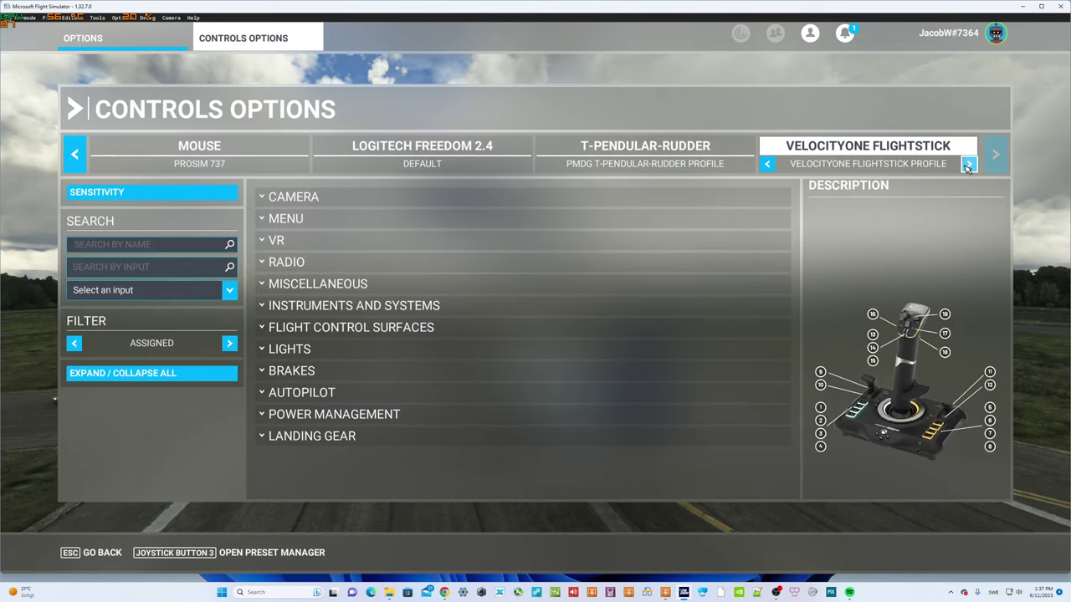
left_click(968, 165)
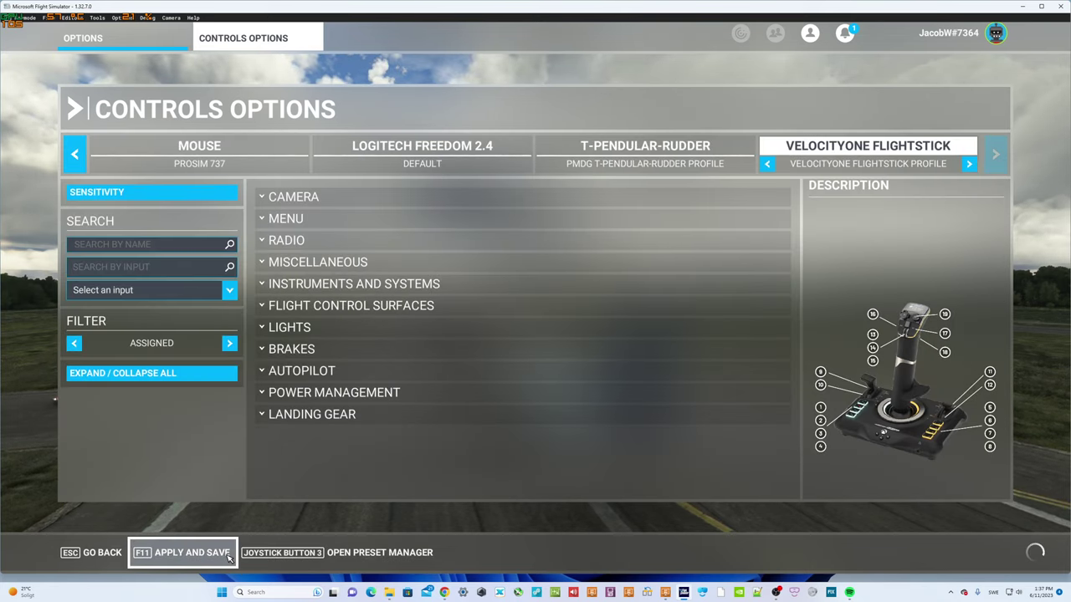
left_click(183, 552)
key("Escape")
key("Escape")
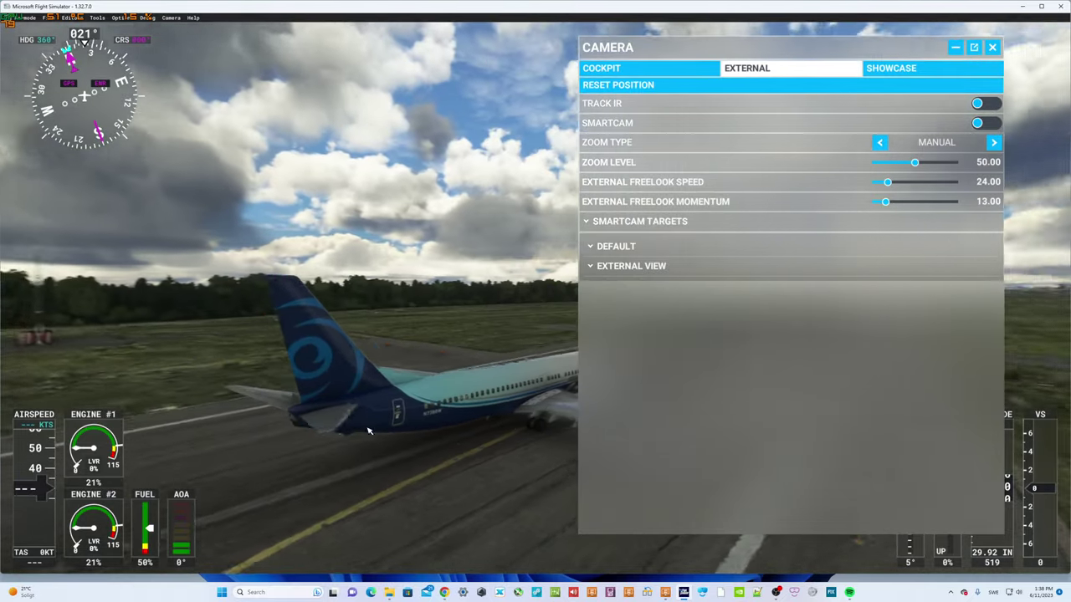
- Switch to the cockpit camera and examine the T-Pendular-Rudder's sensitivity curves in the controls options
left_click(667, 70)
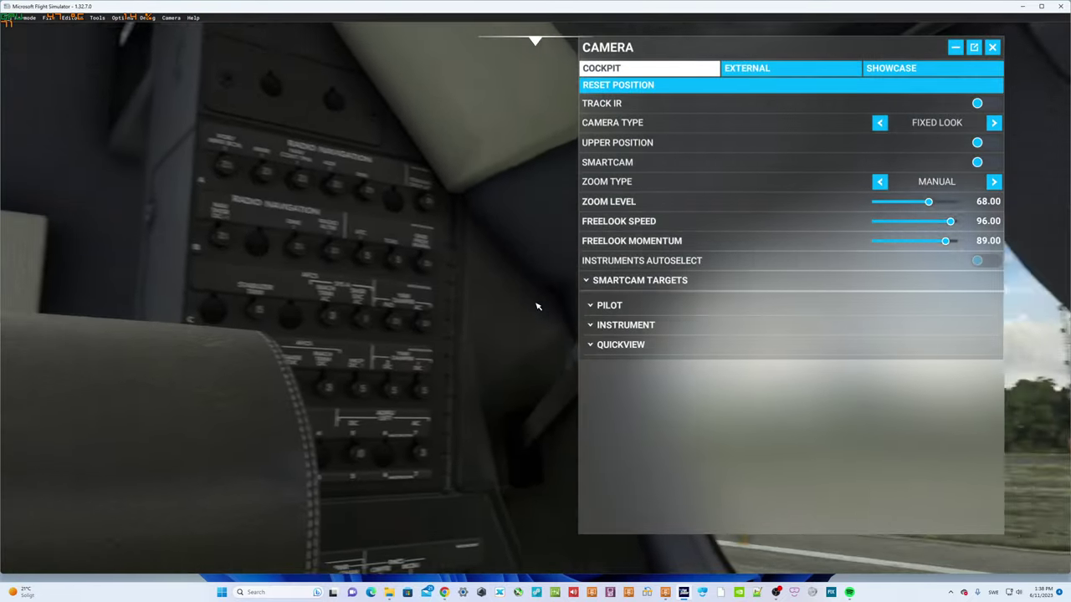
key("Escape")
left_click(553, 318)
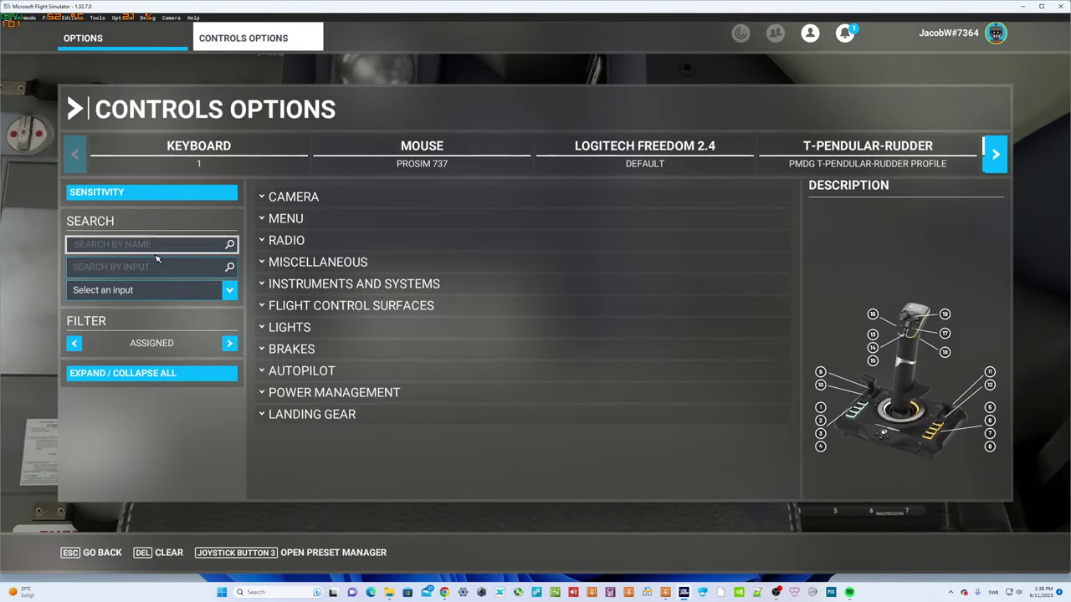
left_click(903, 161)
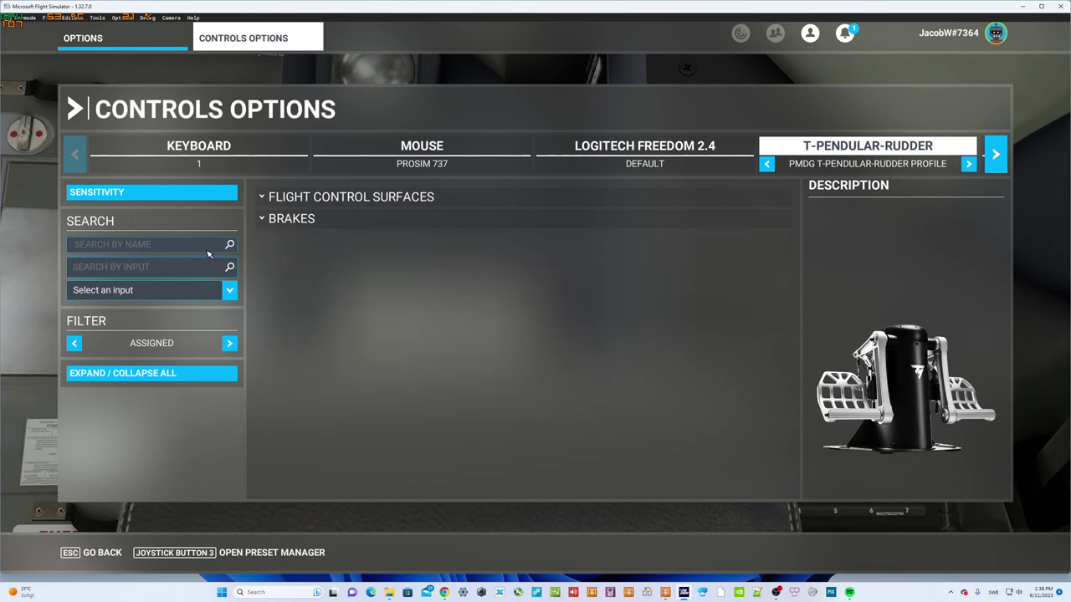
left_click(148, 193)
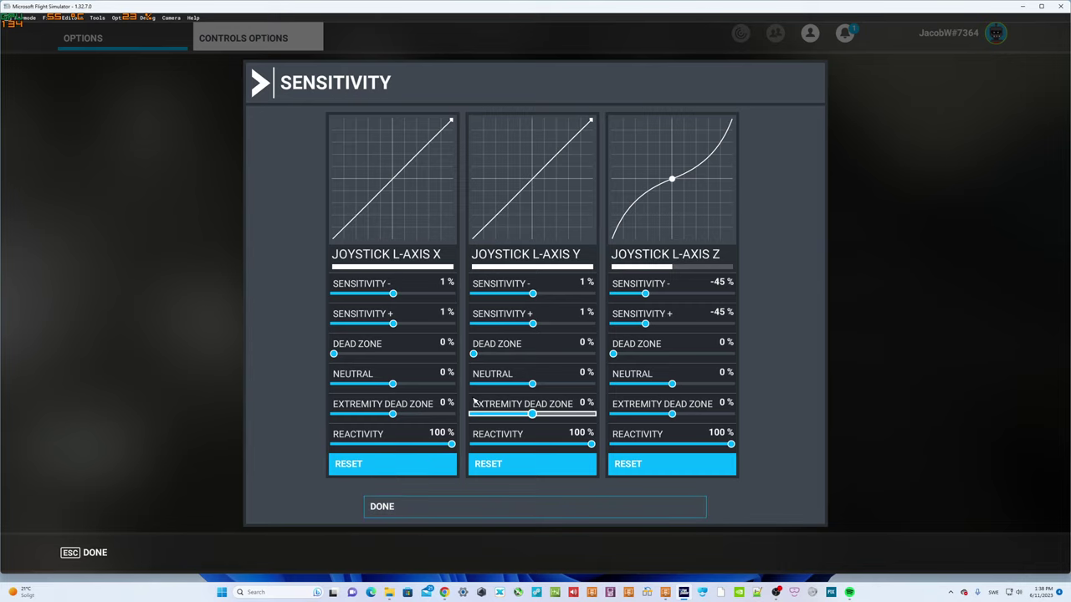
left_click(433, 506)
- Compare the rudder's ProSim profile, return to the PMDG T-PENDULAR-RUDDER PROFILE and recheck its sensitivity settings
left_click(968, 163)
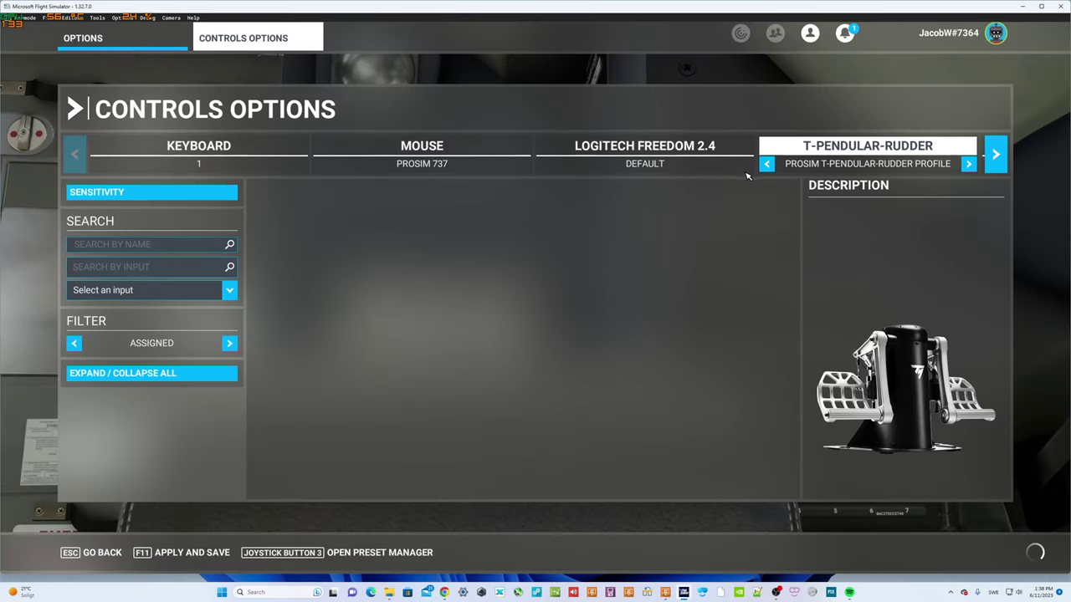
left_click(765, 164)
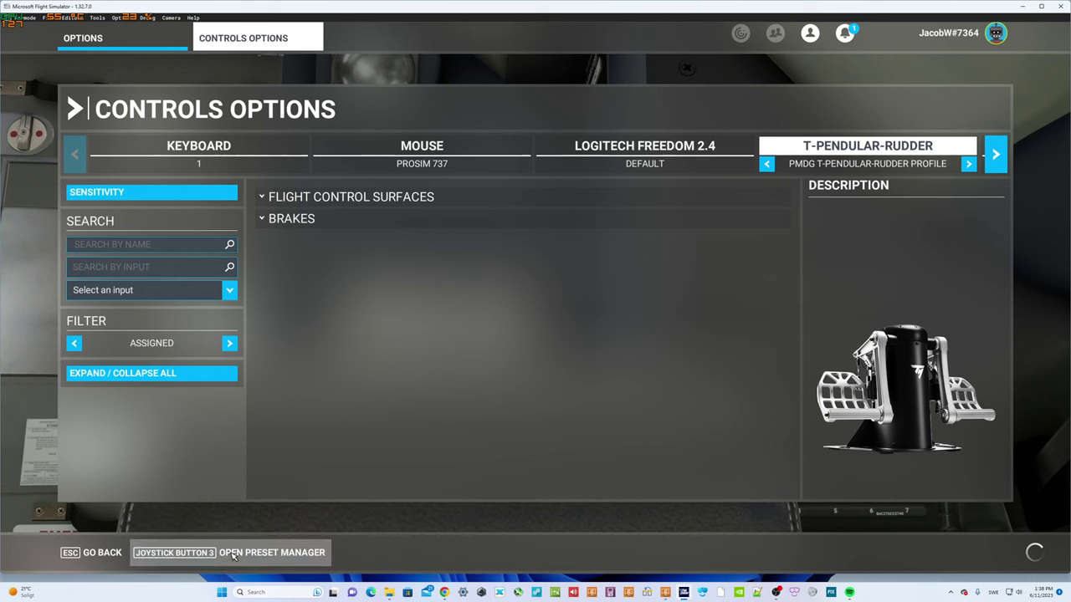
left_click(169, 199)
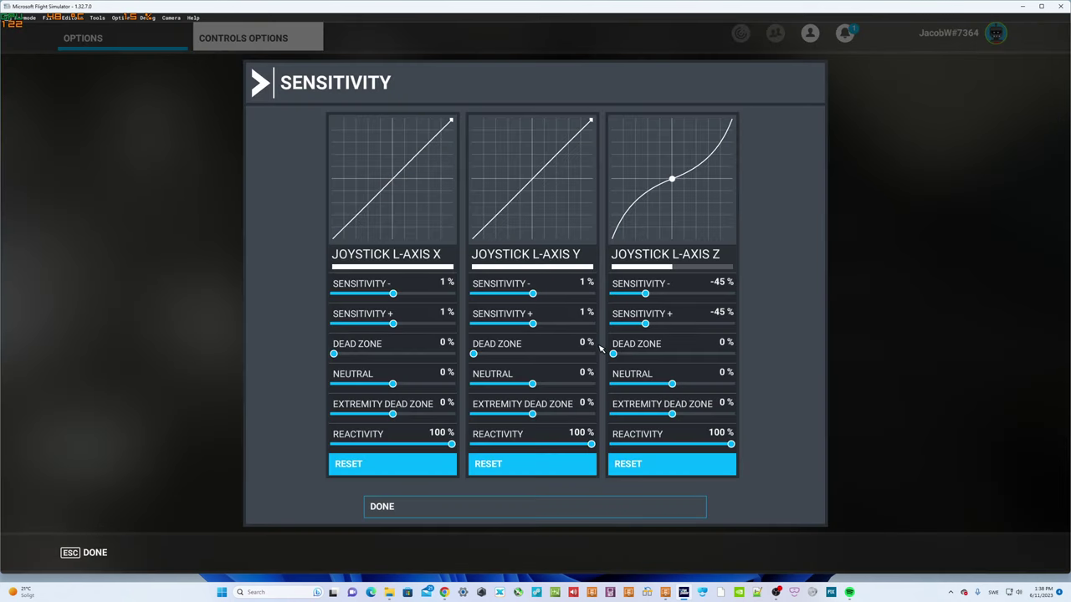
left_click(658, 510)
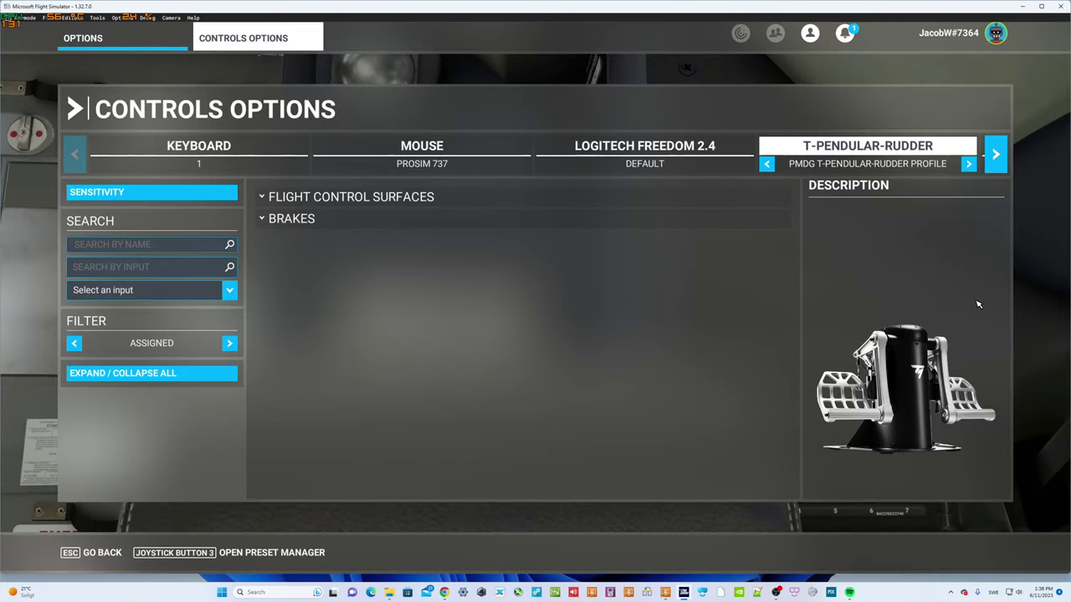
- Assign the PMDG VELOCITYONE FLIGHTSTICK profile to the VelocityOne Flightstick and save it
left_click(996, 154)
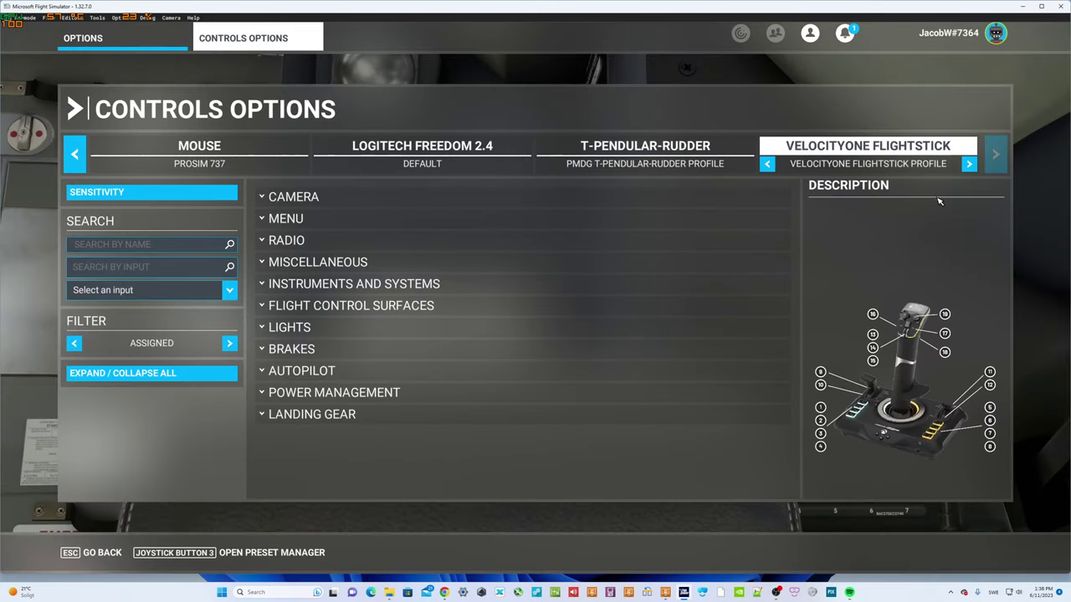
left_click(968, 164)
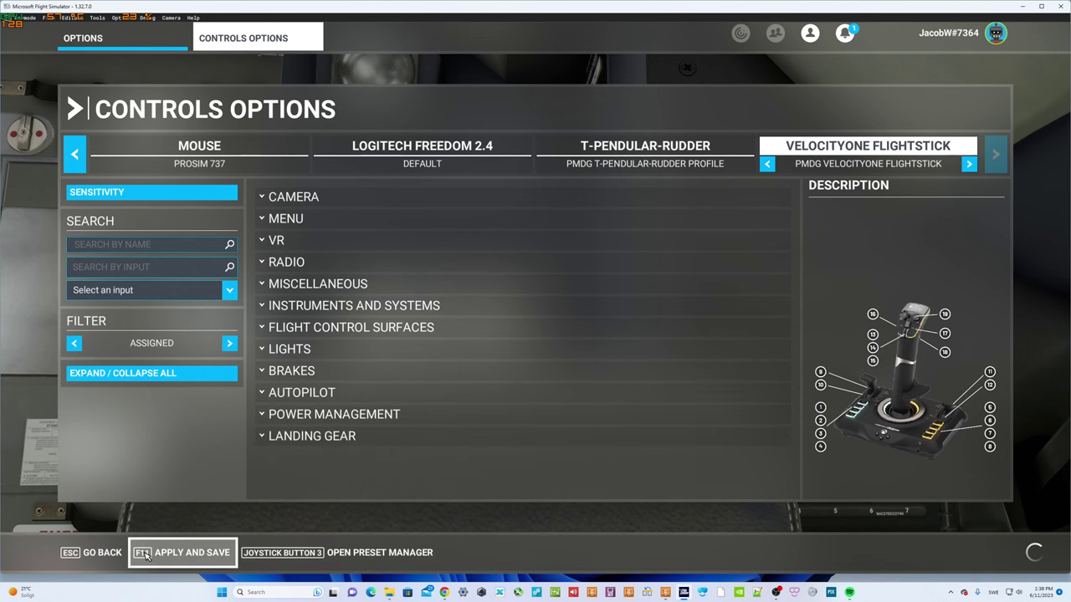
left_click(144, 555)
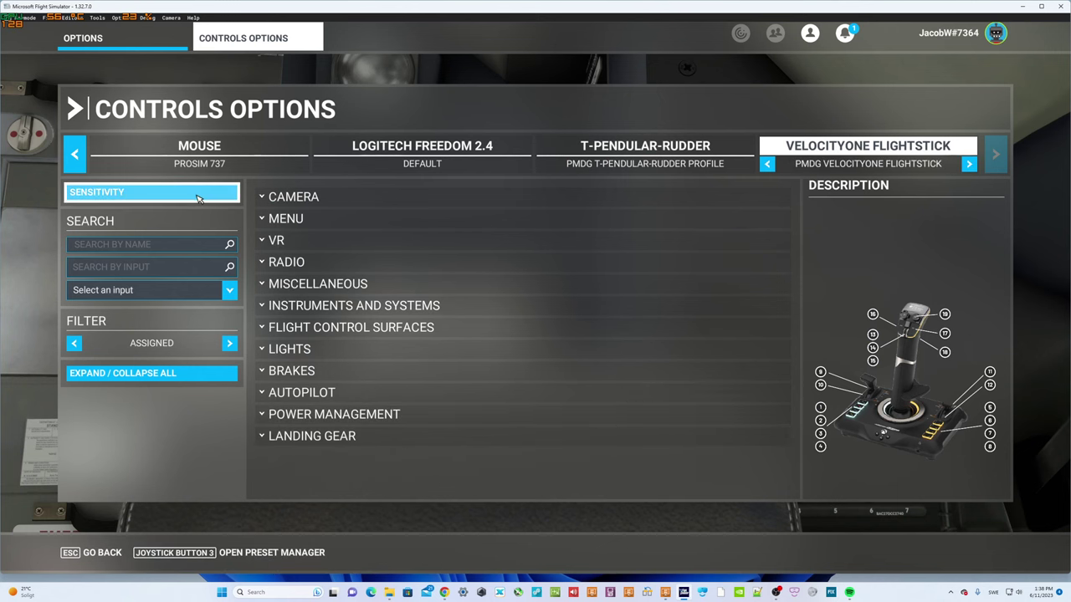
- Examine the VelocityOne Flightstick's sensitivity curves for all stick, rotation and slider axes
left_click(199, 193)
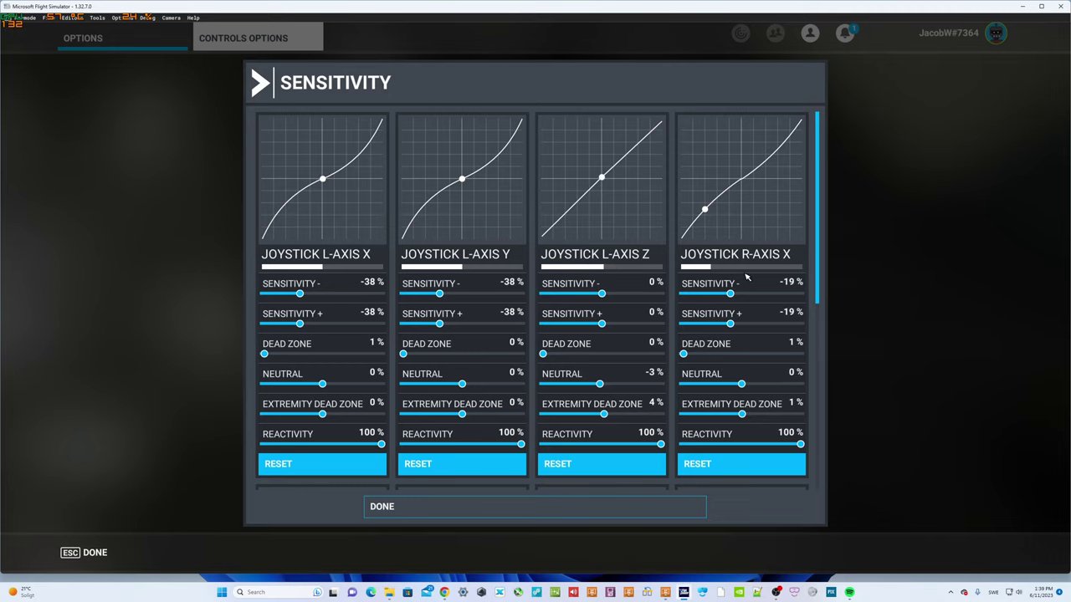
scroll(747, 284, "down", 1)
left_click_drag(817, 253, 817, 366)
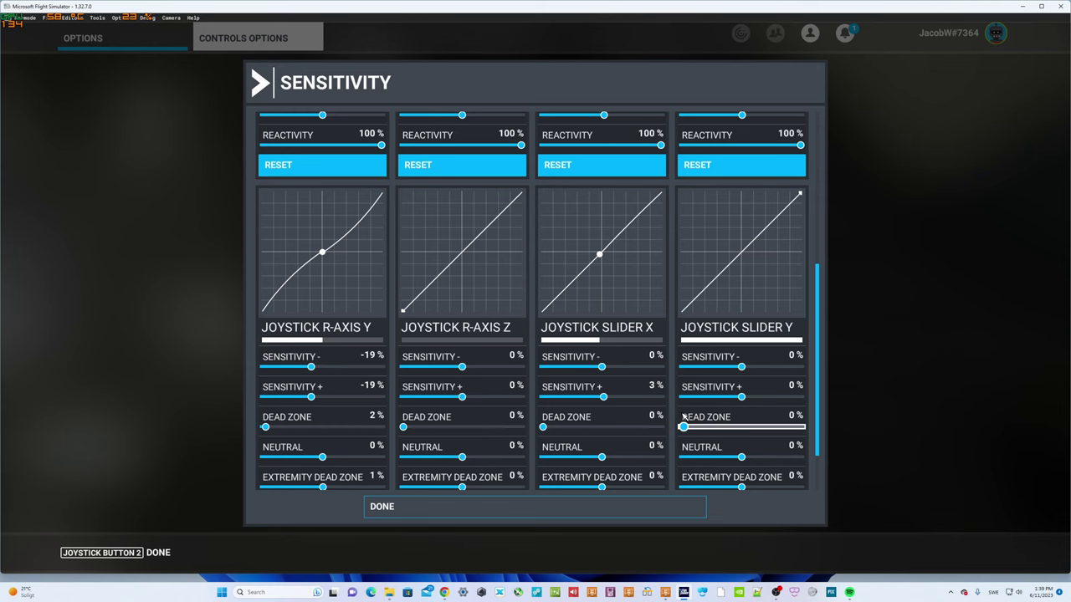
scroll(415, 443, "up", 5)
left_click(389, 506)
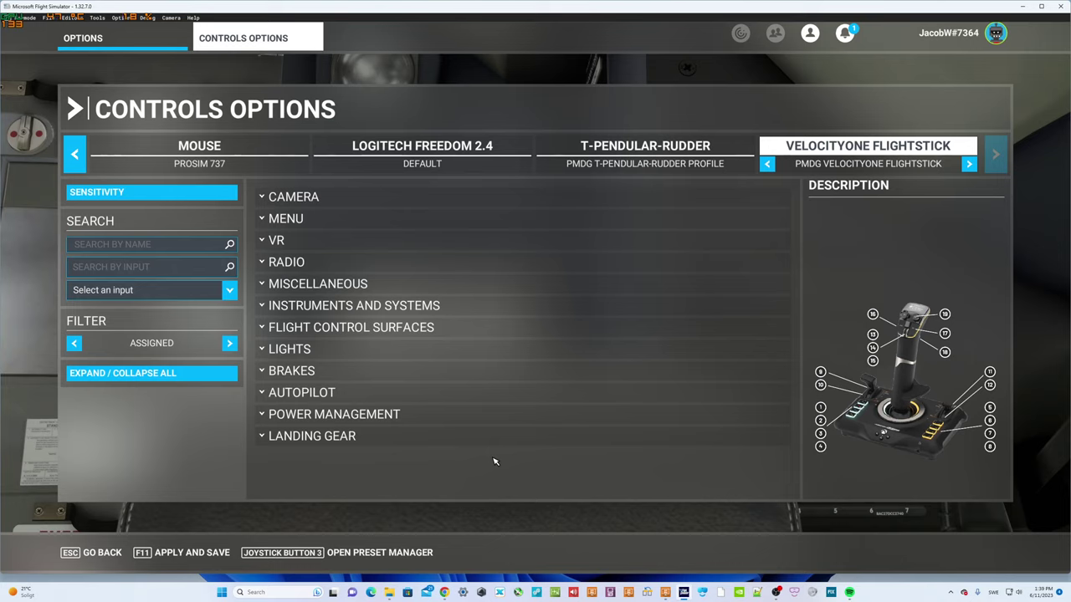
- Check the sensitivity setting of the mouse
key("Right")
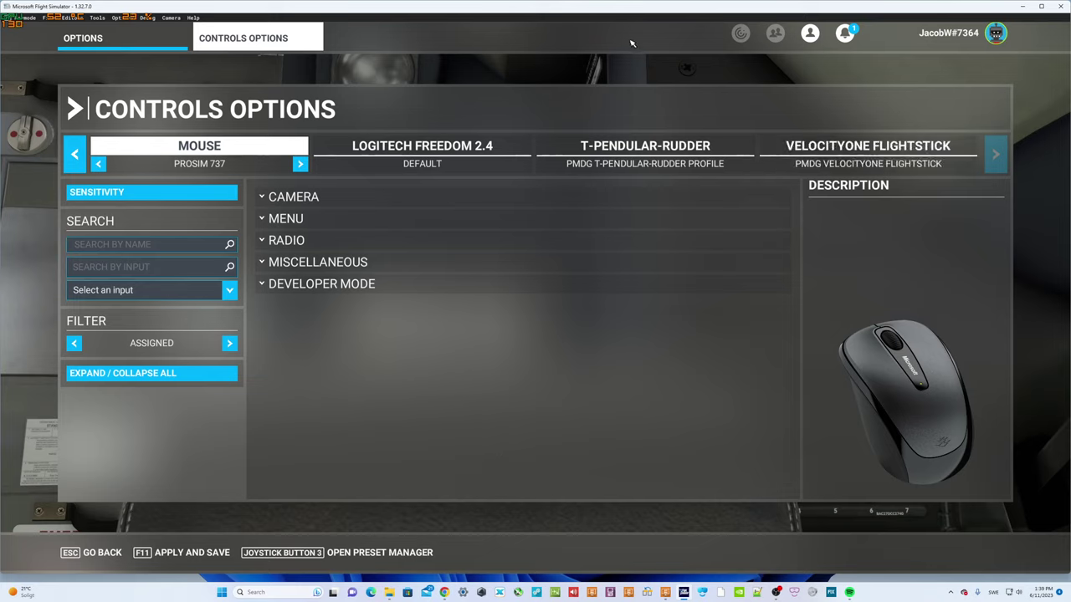
left_click(167, 193)
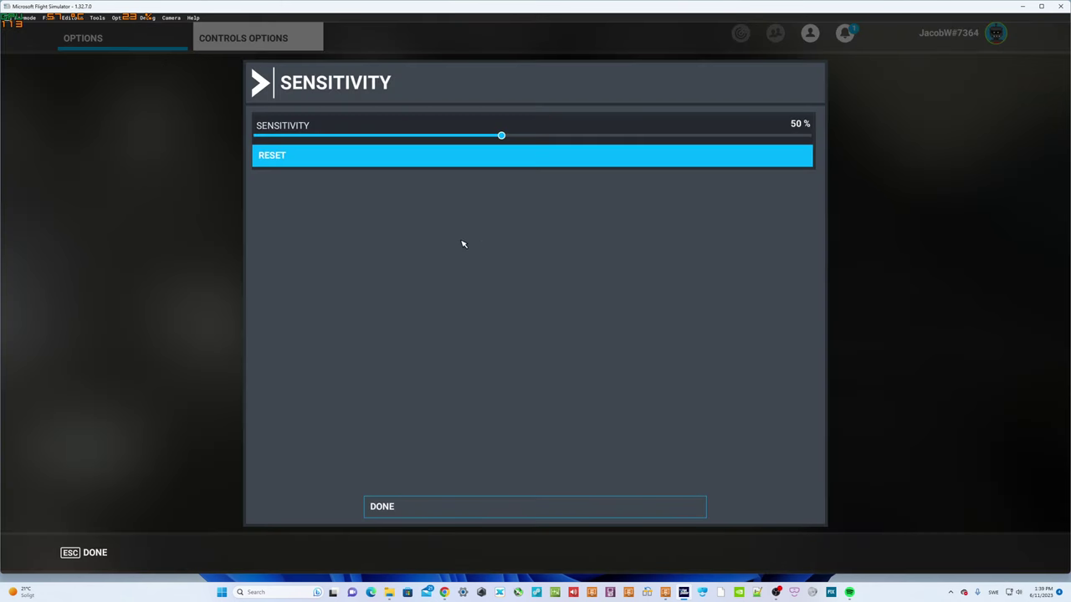
left_click(411, 503)
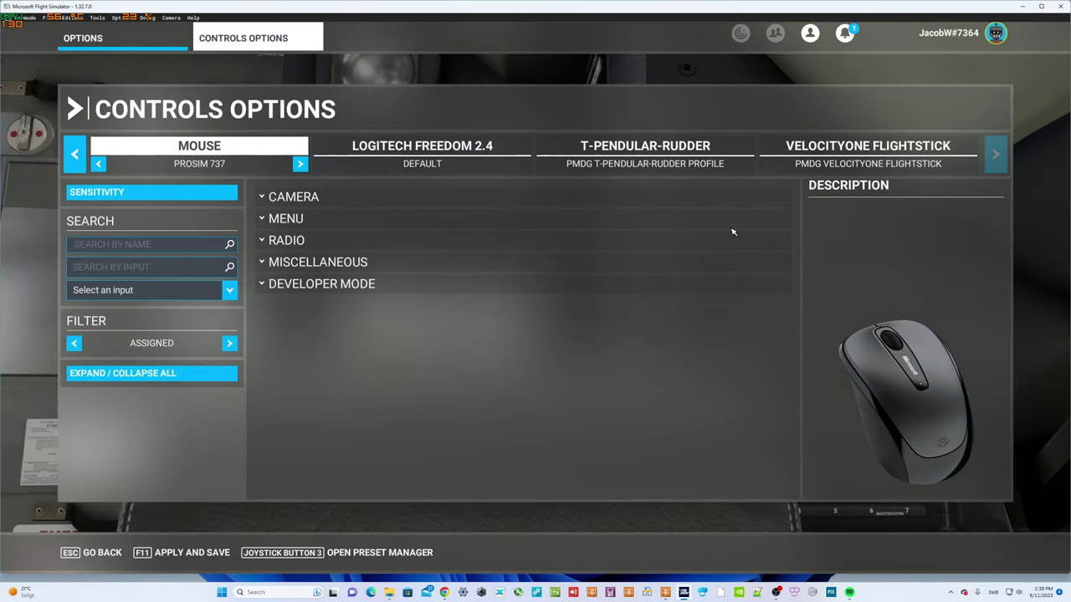
- Review the flightstick's axis sensitivity again, including its R-axis and slider curves
left_click(826, 167)
left_click(151, 192)
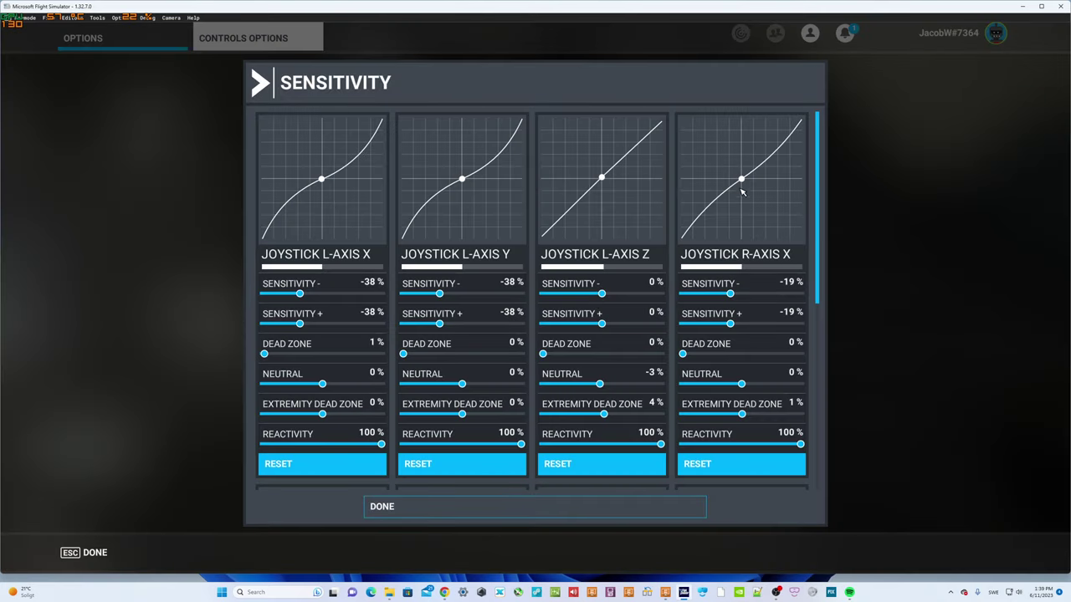
left_click_drag(823, 251, 819, 431)
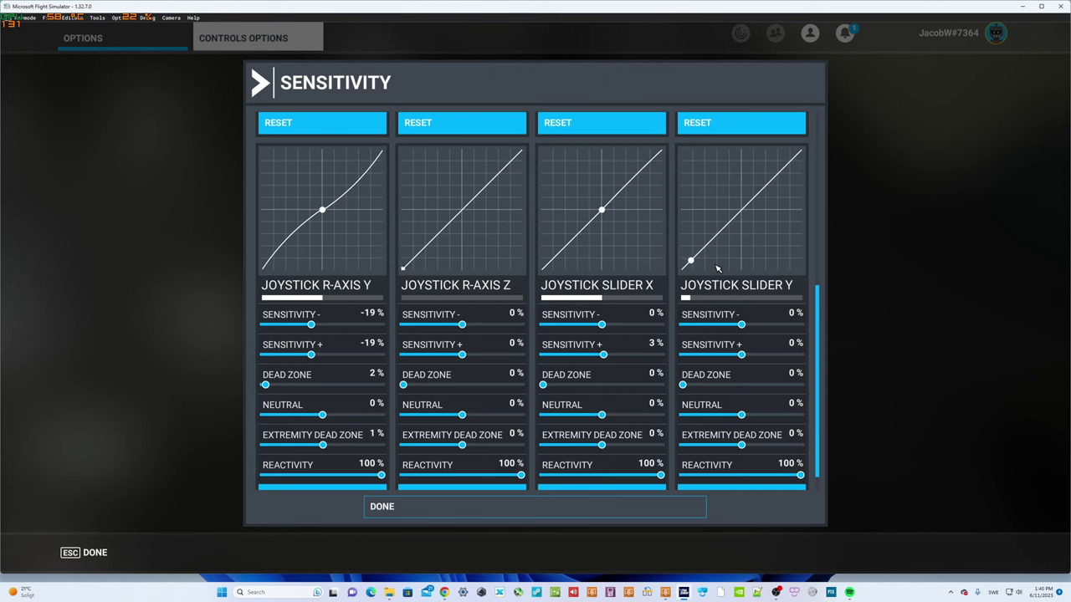
left_click(401, 506)
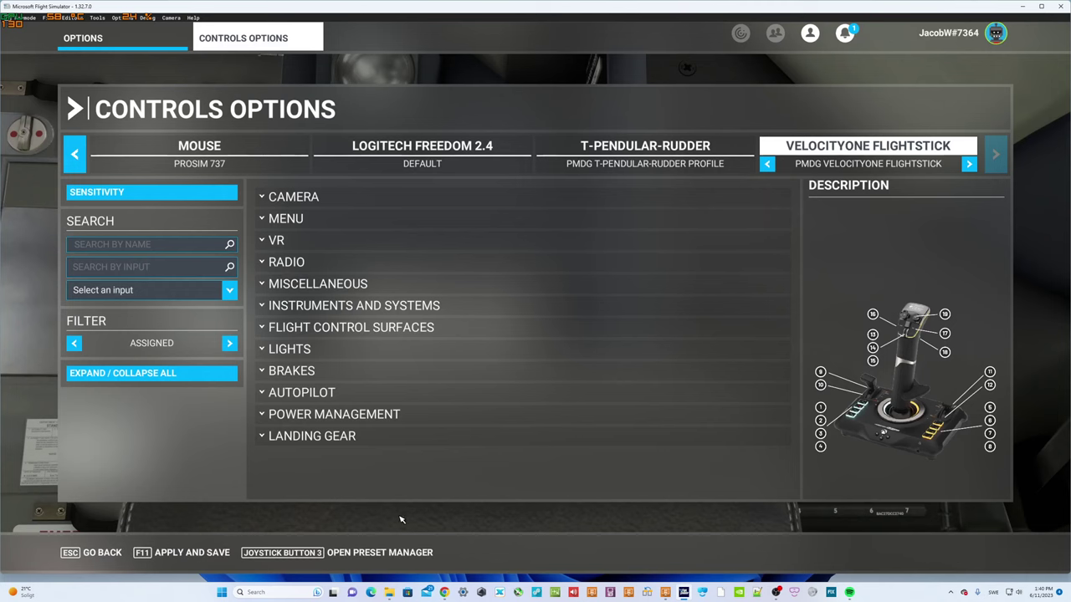
- Apply and save the control settings, then resume the flight
left_click(224, 553)
left_click(92, 553)
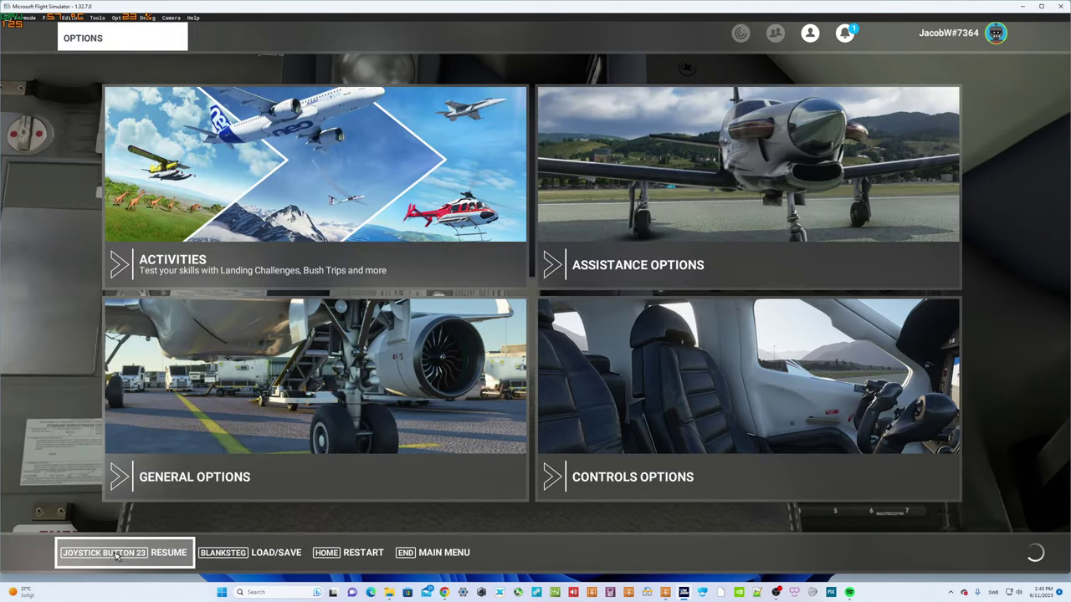
left_click(138, 553)
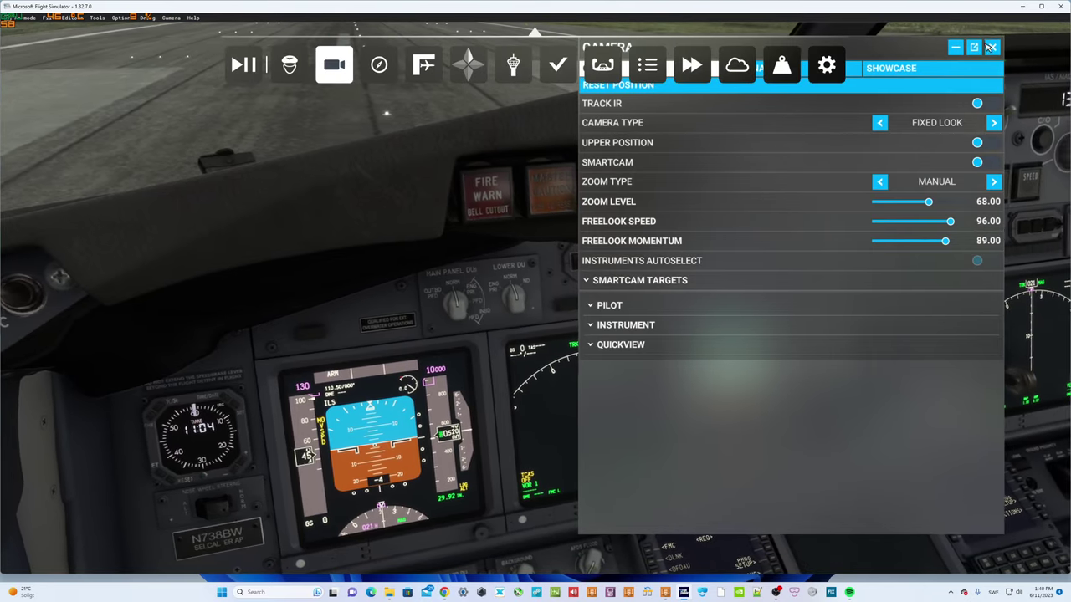
- Close the camera settings and reset the cockpit view
left_click(332, 63)
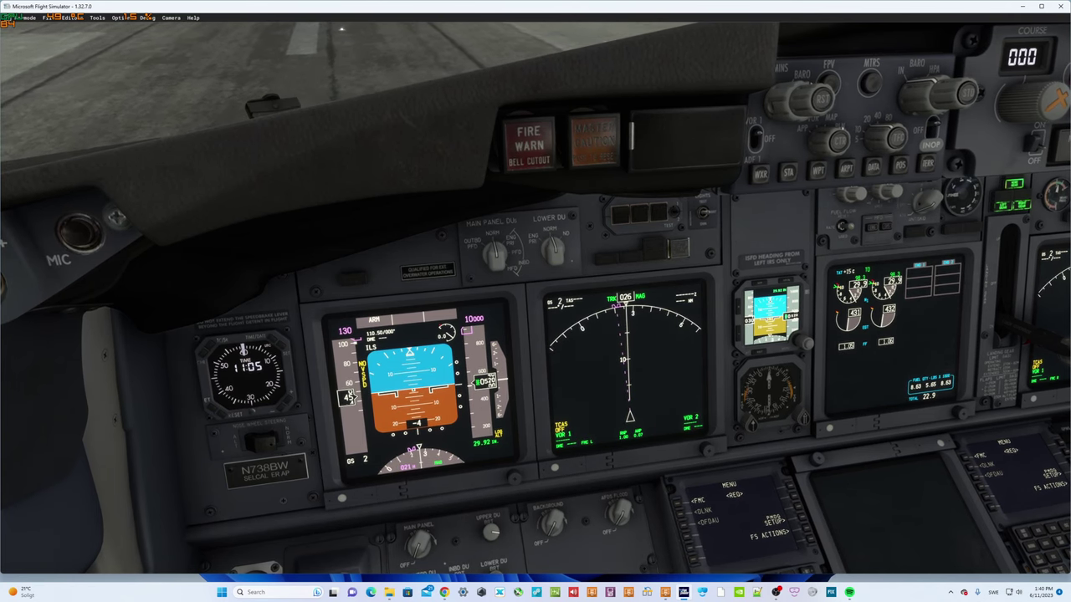
key("ctrl+space")
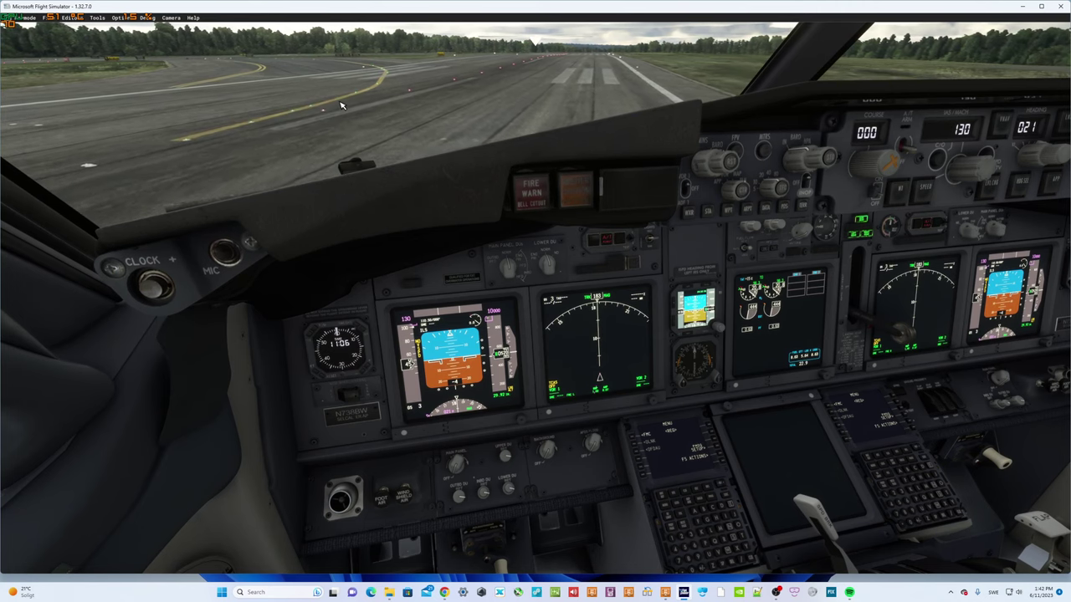
- Leave the 737-800 flight for the main menu and open the controls options
key("Escape")
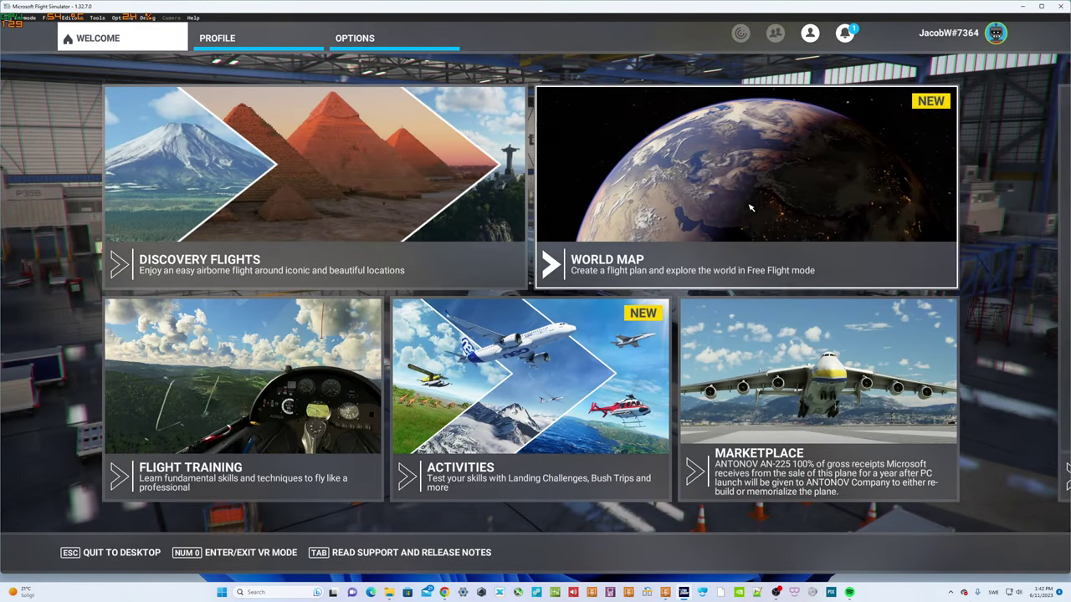
left_click(355, 38)
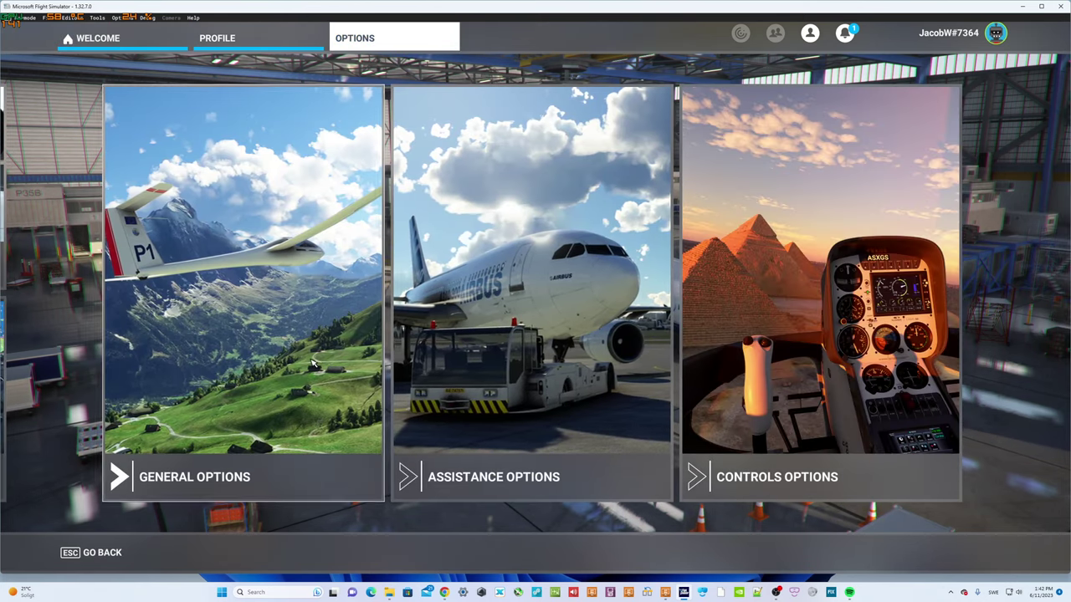
left_click(690, 339)
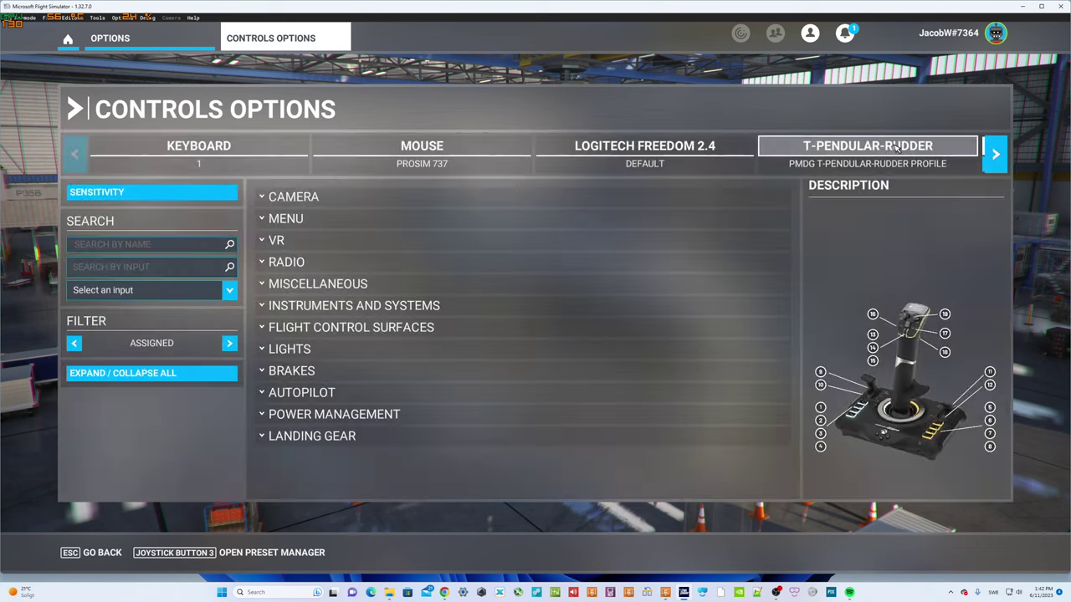
- Set the T-Pendular-Rudder to the FBW A320 T-PENDULAR-RUDDER PROFILE
left_click(893, 148)
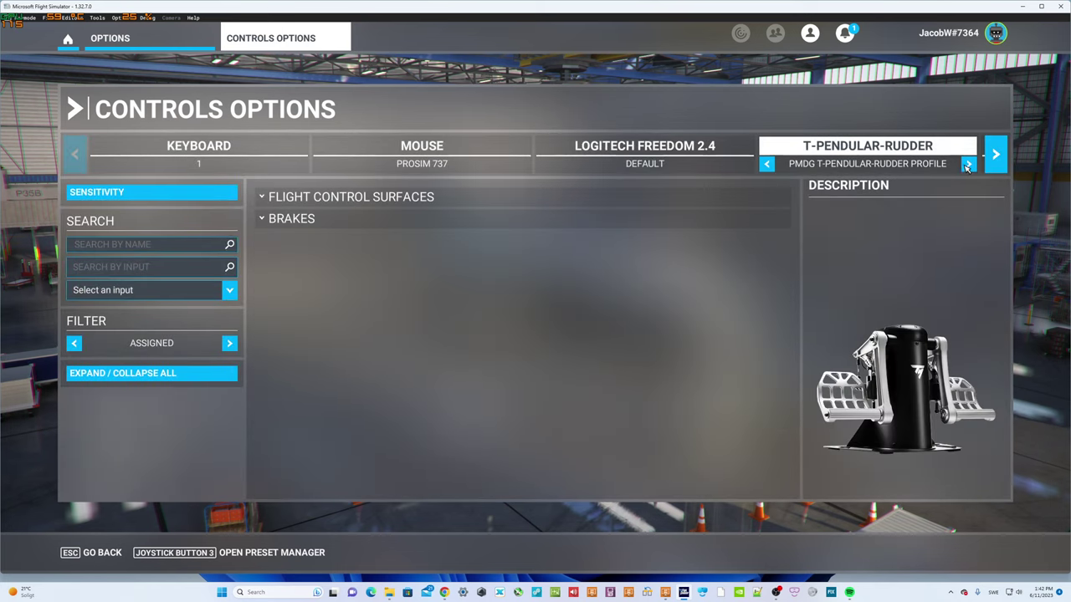
left_click(969, 163)
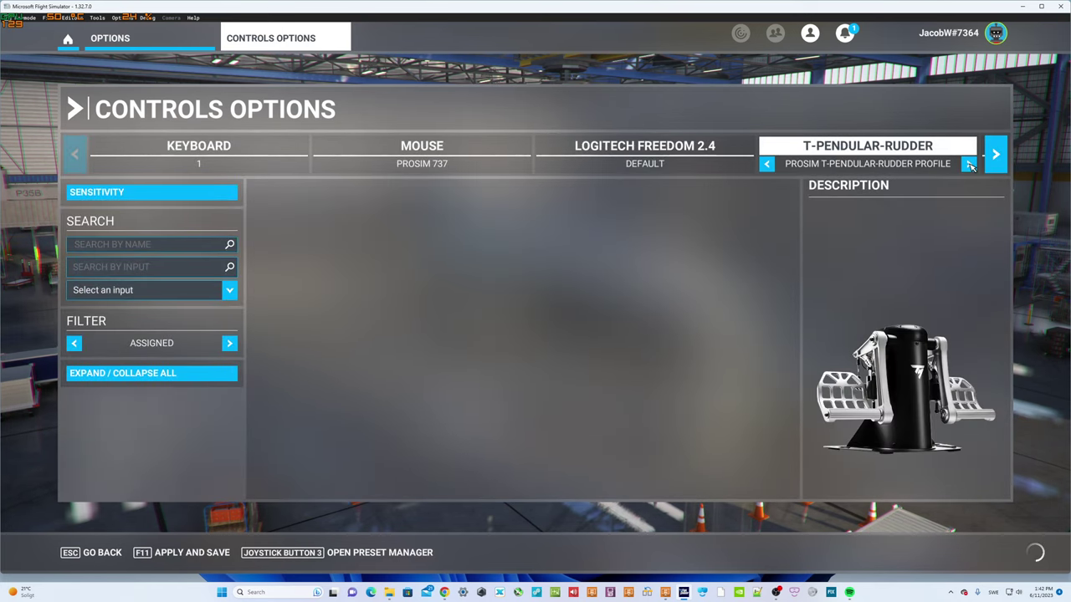
left_click(969, 164)
left_click(973, 163)
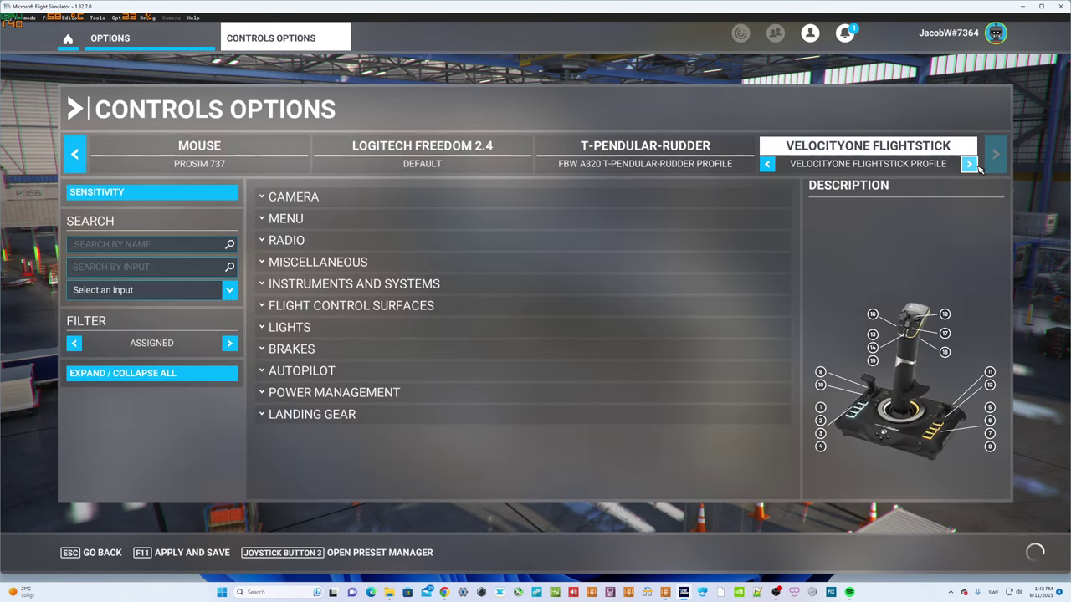
- Set the VelocityOne Flightstick to the VELOCITYONE FBW profile and return to the welcome screen
left_click(969, 165)
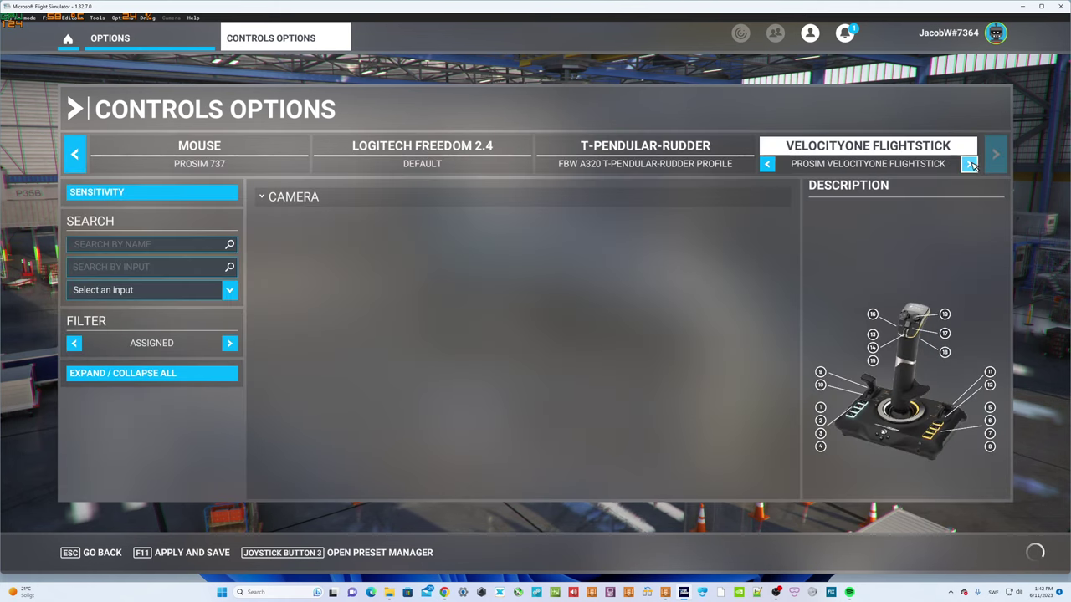
left_click(970, 164)
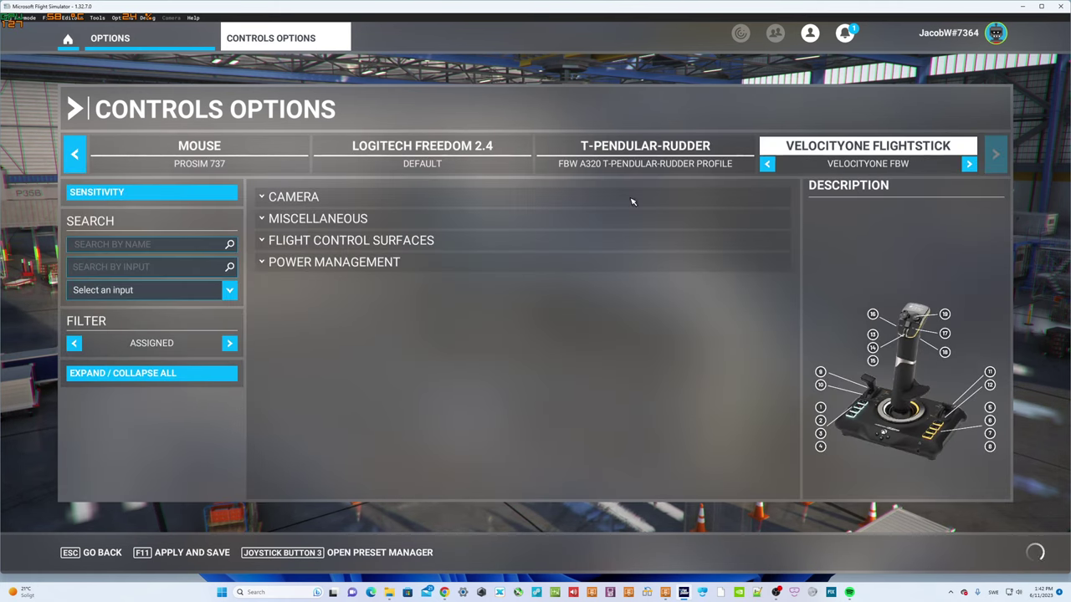
left_click(120, 553)
left_click(120, 553)
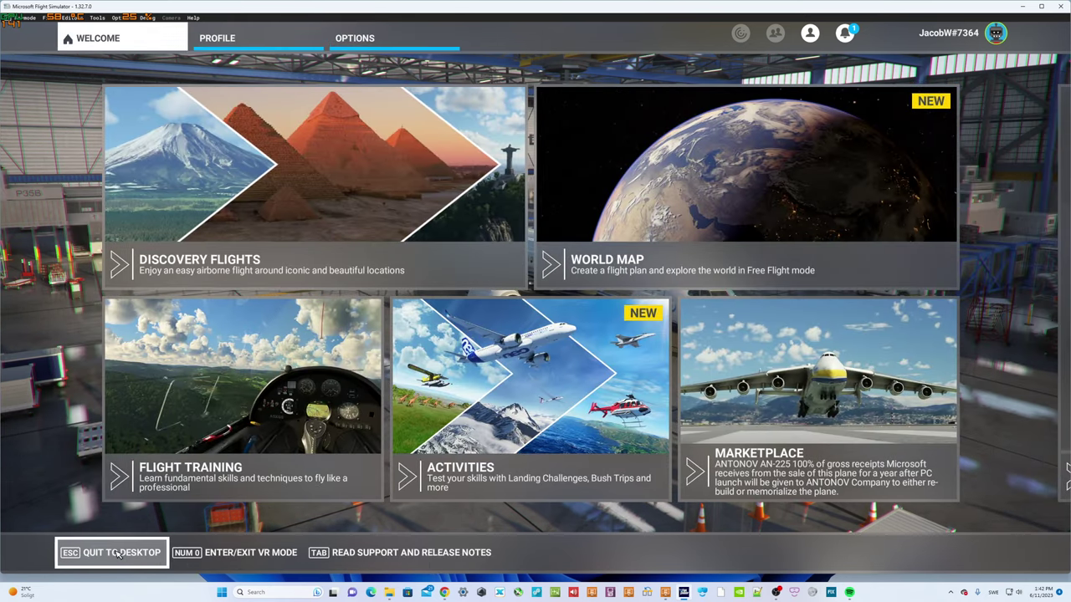
left_click(118, 554)
left_click(398, 385)
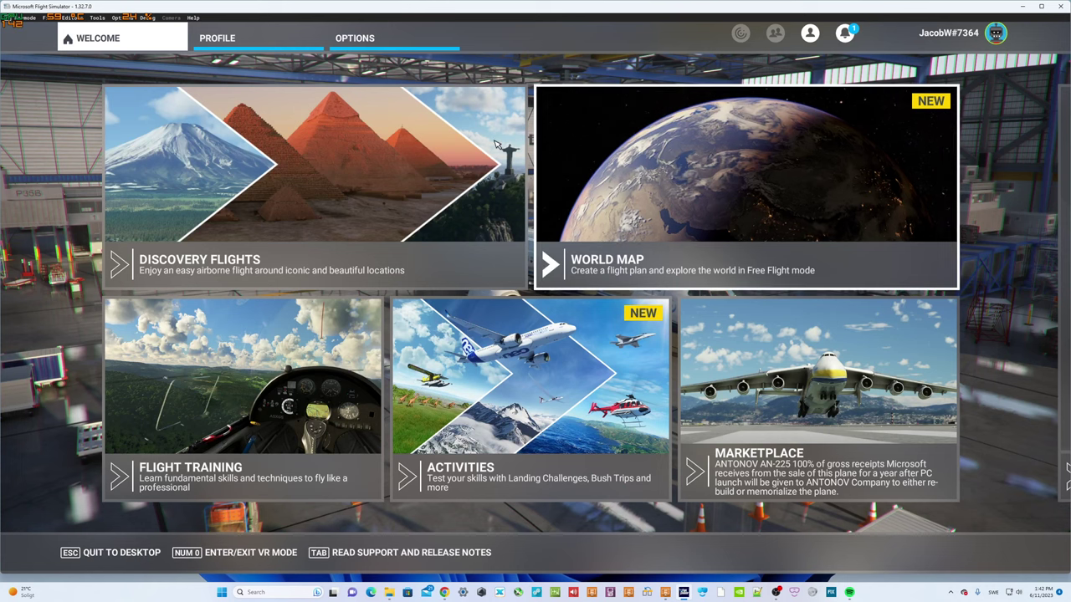
- Open the world map and choose the FlyByWire Simulations A320neo (LEAP) from the Airliners category
left_click(744, 192)
left_click(227, 97)
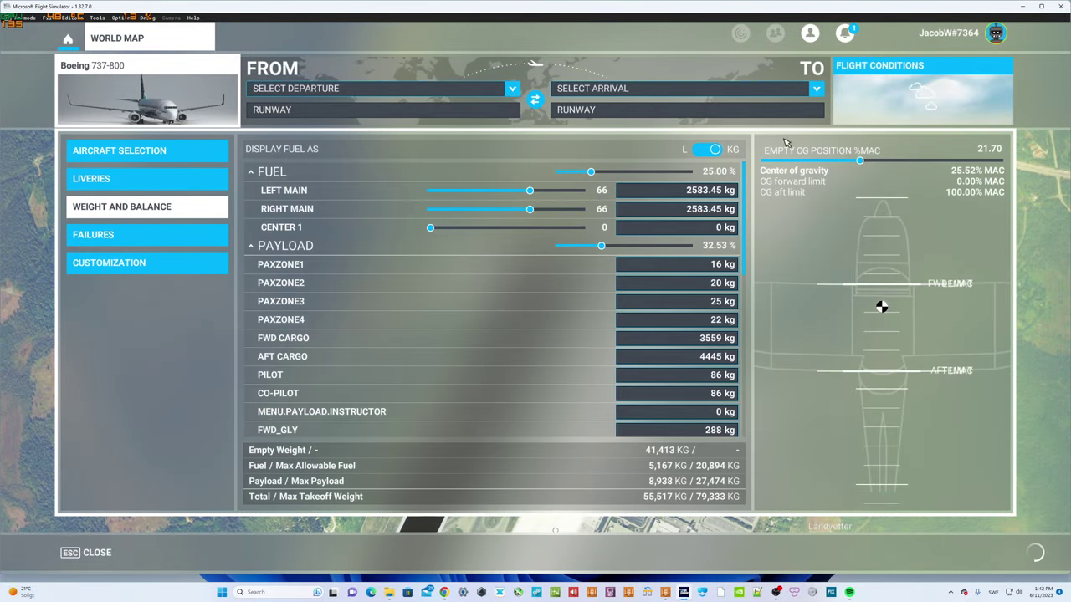
left_click(187, 149)
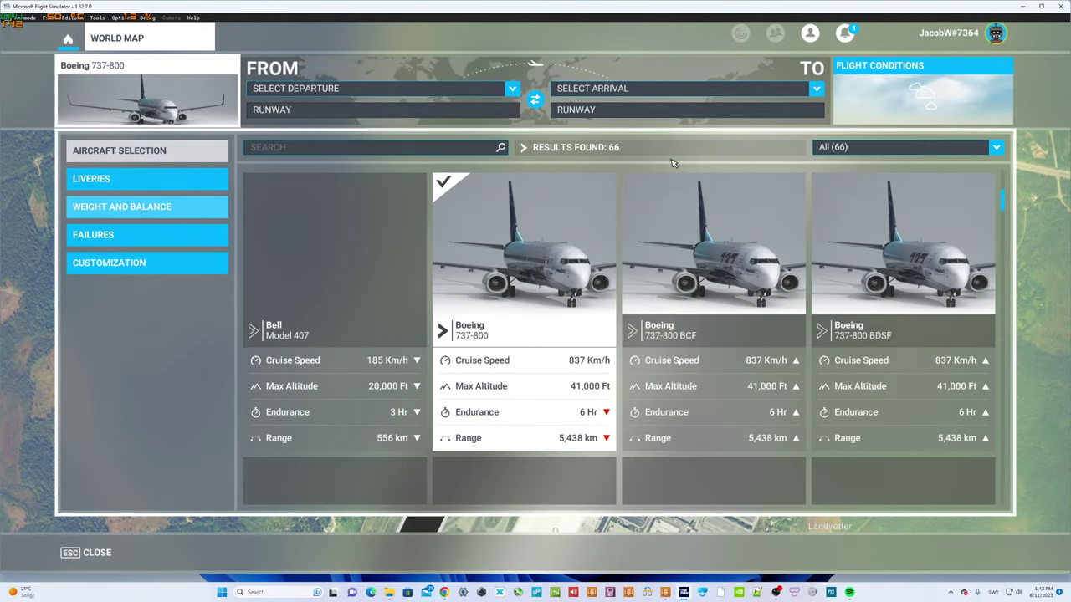
left_click(844, 147)
scroll(845, 209, "down", 2)
left_click(840, 232)
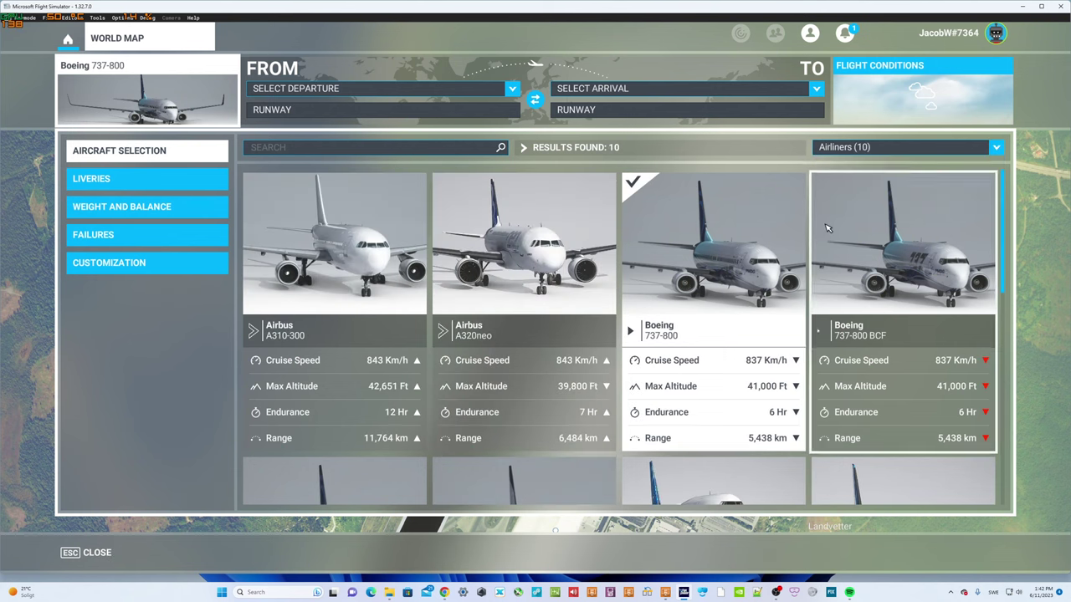
scroll(705, 240, "down", 1)
scroll(532, 324, "down", 1)
left_click(332, 421)
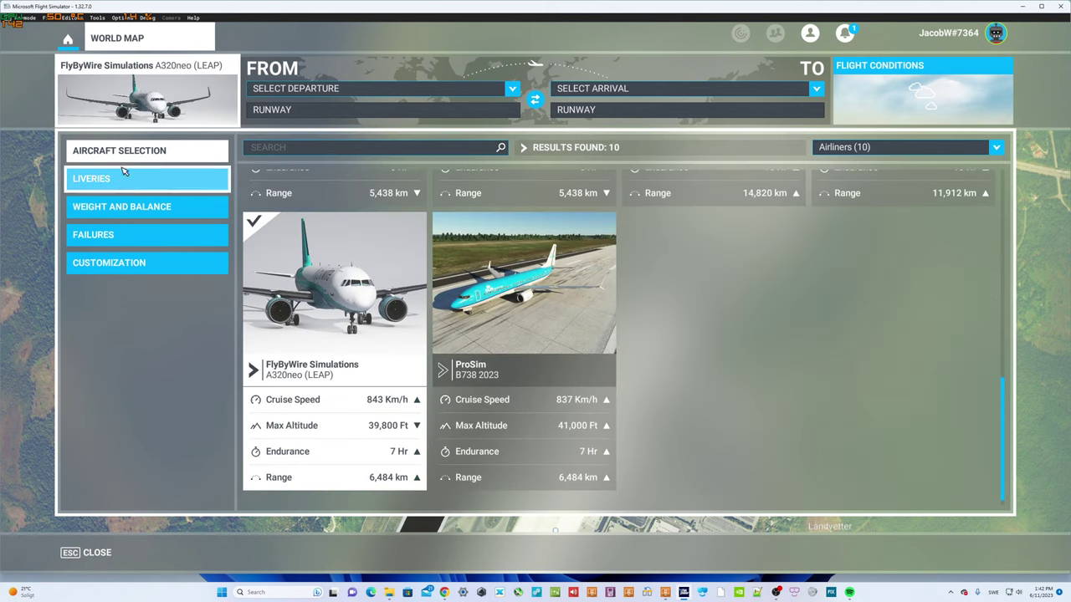
left_click(146, 96)
- Set ESGG Landvetter, Goteborg as the departure airport and start the flight
left_click(342, 88)
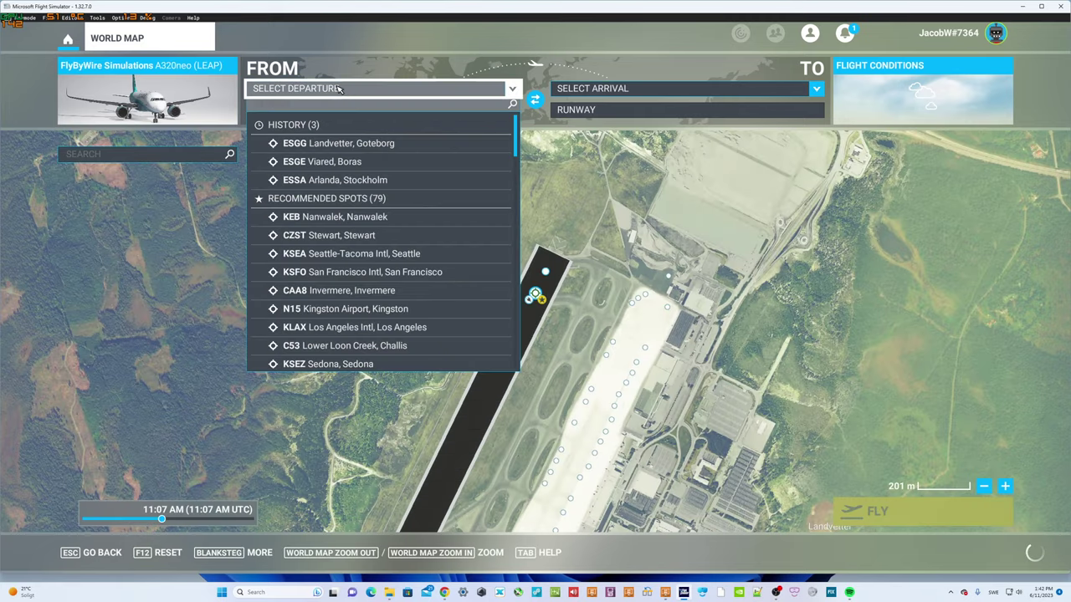
left_click(350, 143)
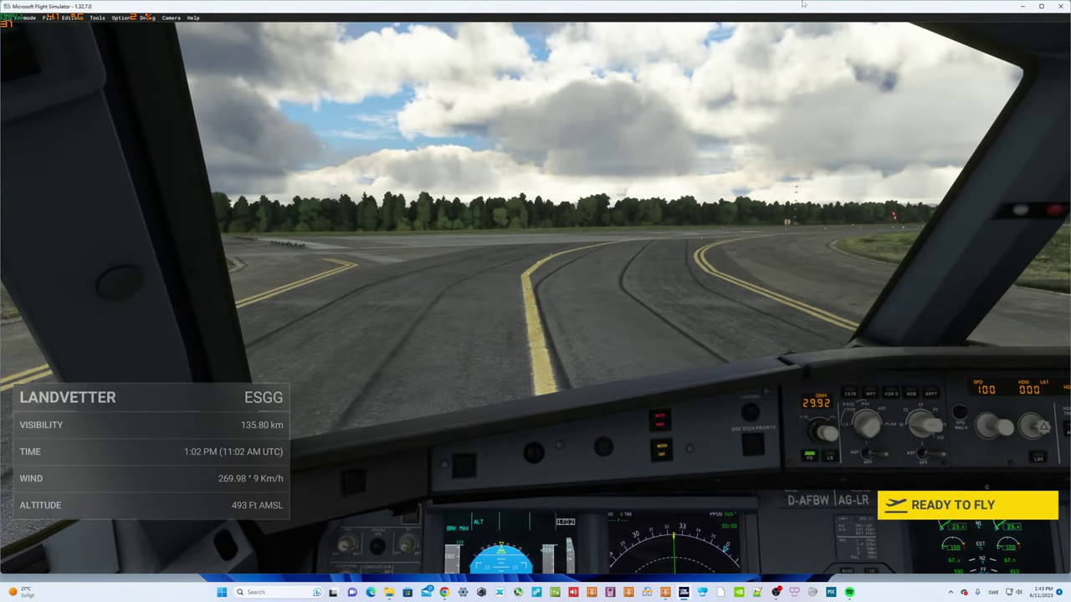
left_click(1041, 508)
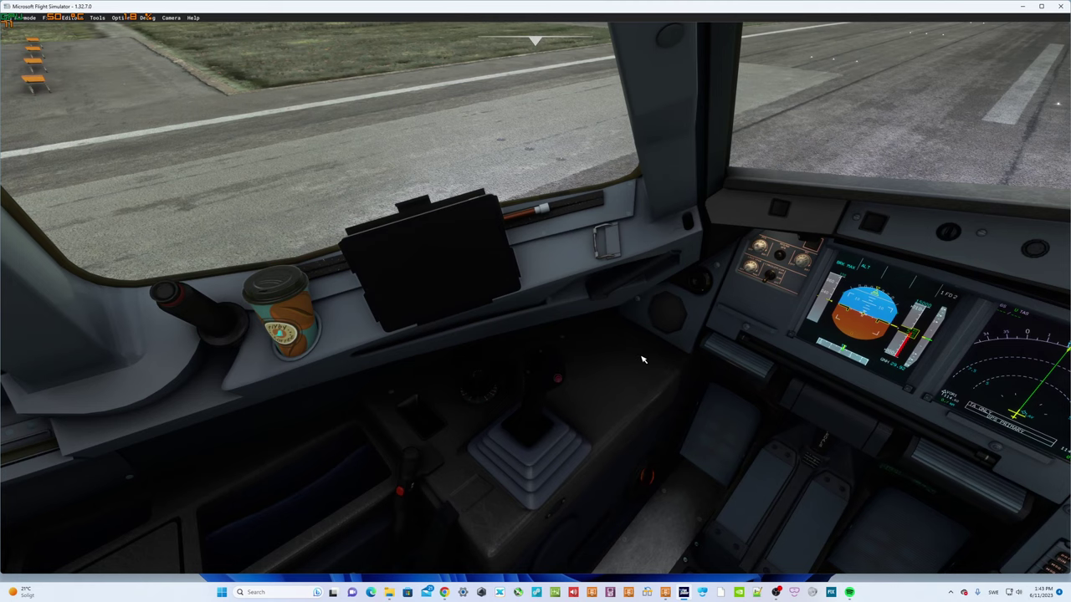
- Inspect the A320neo cockpit and pedestal from several views, and test the thrust levers by raising thrust and cutting it back to idle
key("ctrl+space")
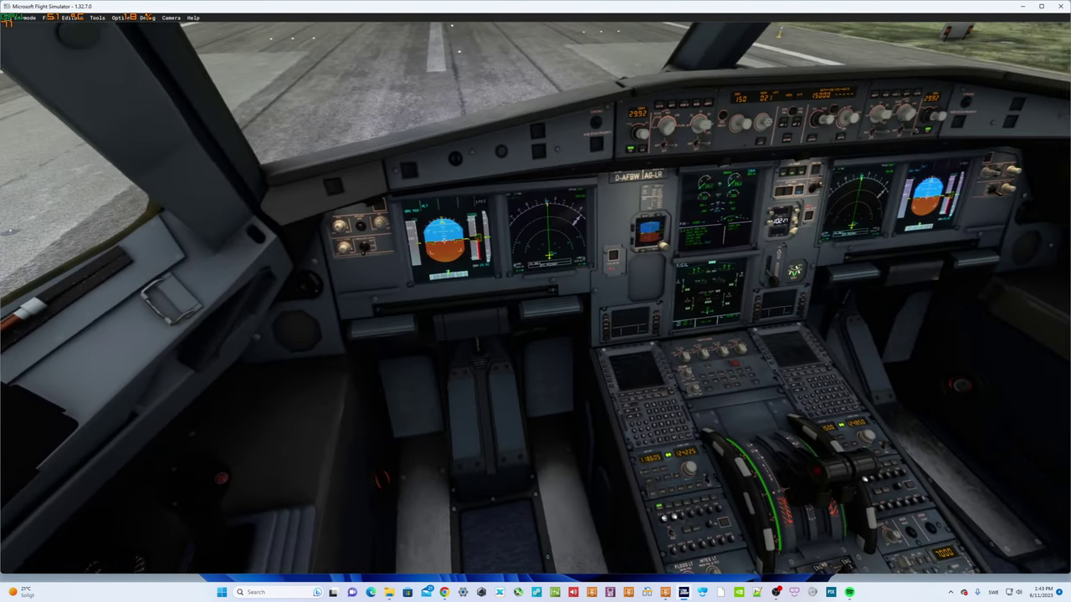
key("alt+1")
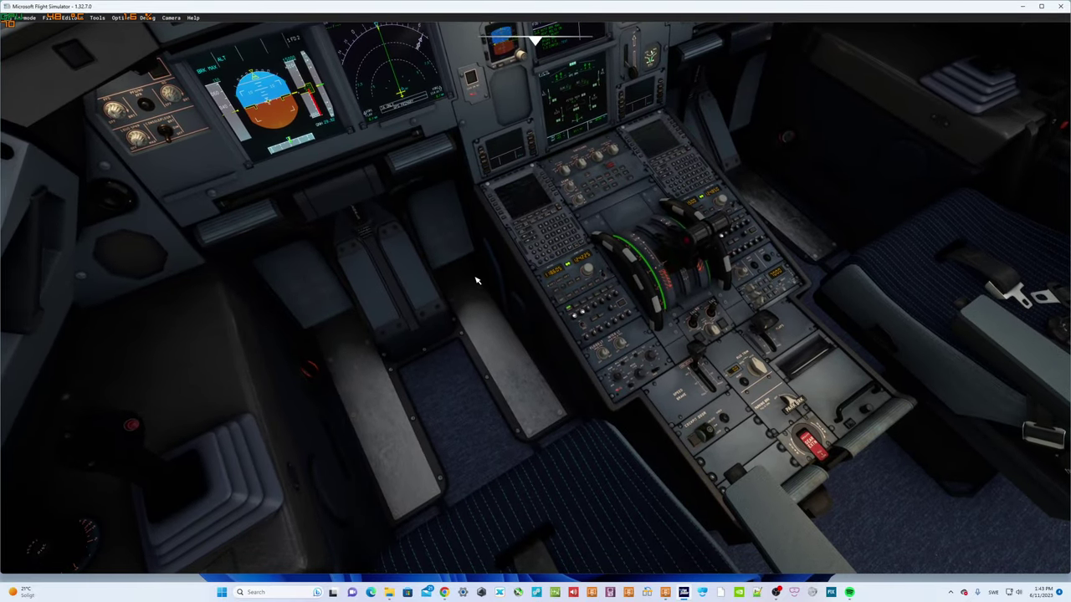
key("ctrl+space")
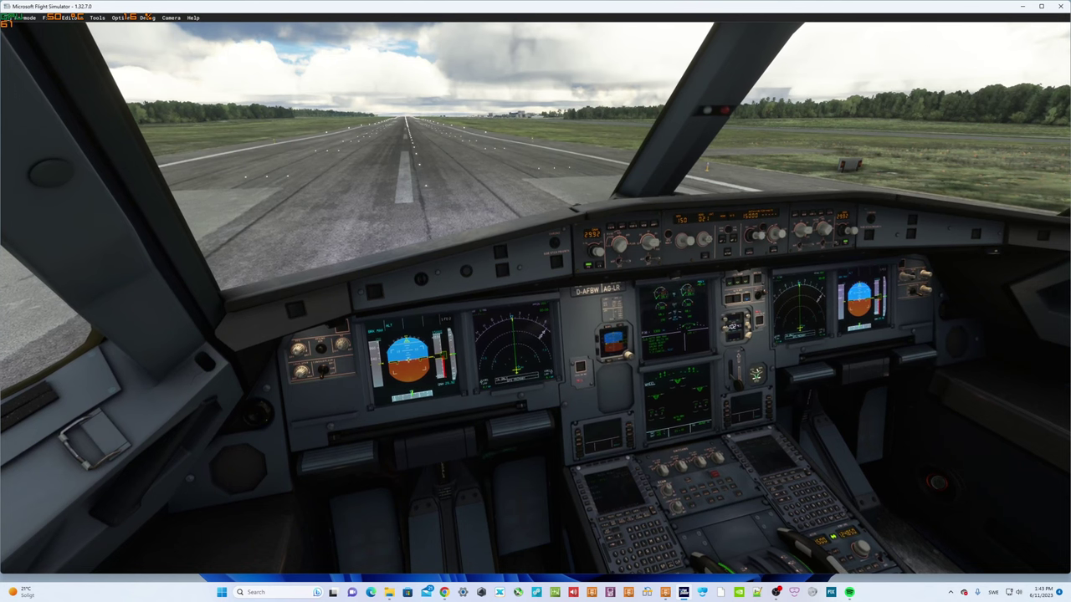
key("F4")
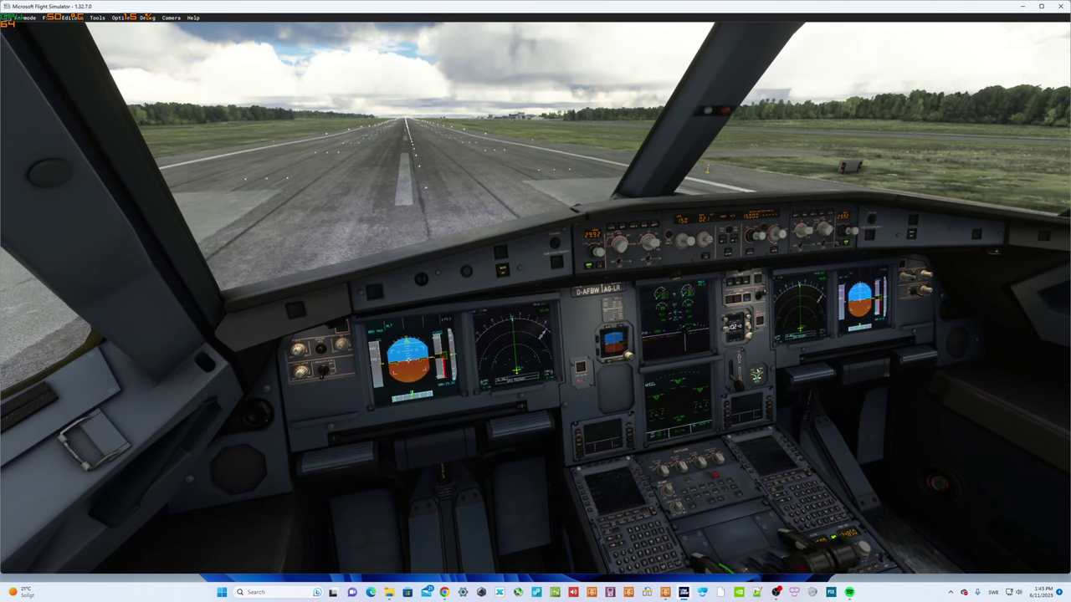
key("F1")
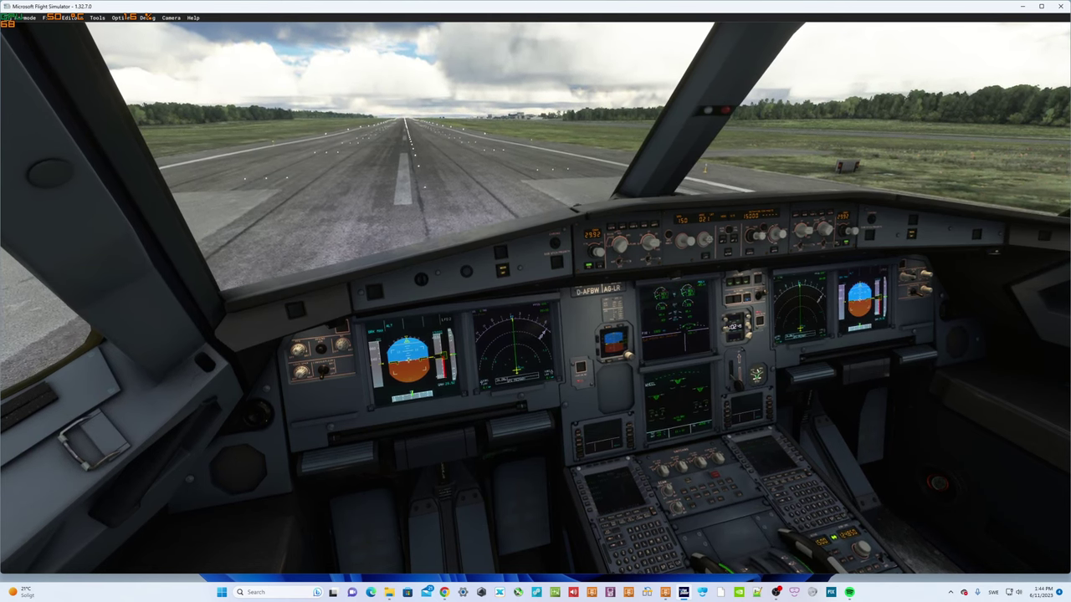
key("alt+2")
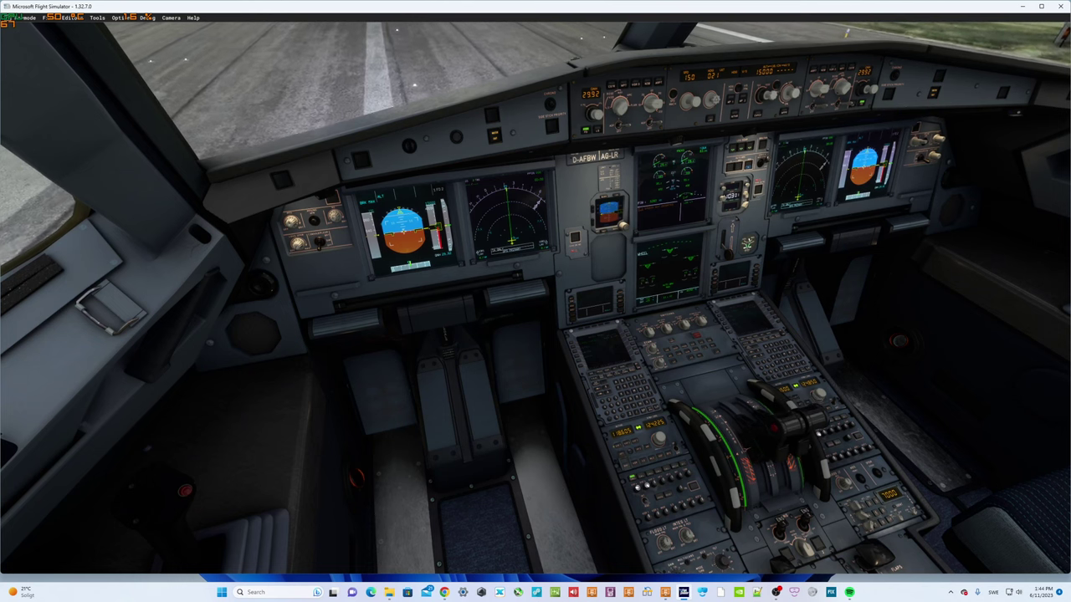
key("ctrl+space")
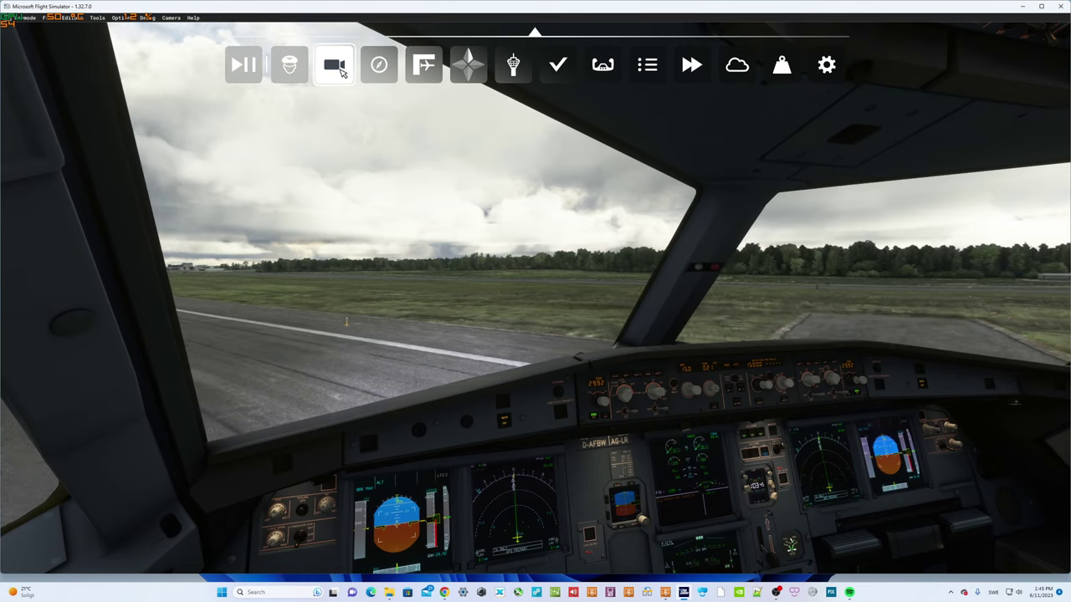
- Switch to the external camera, close the camera settings and look around the A320neo on the runway
left_click(340, 73)
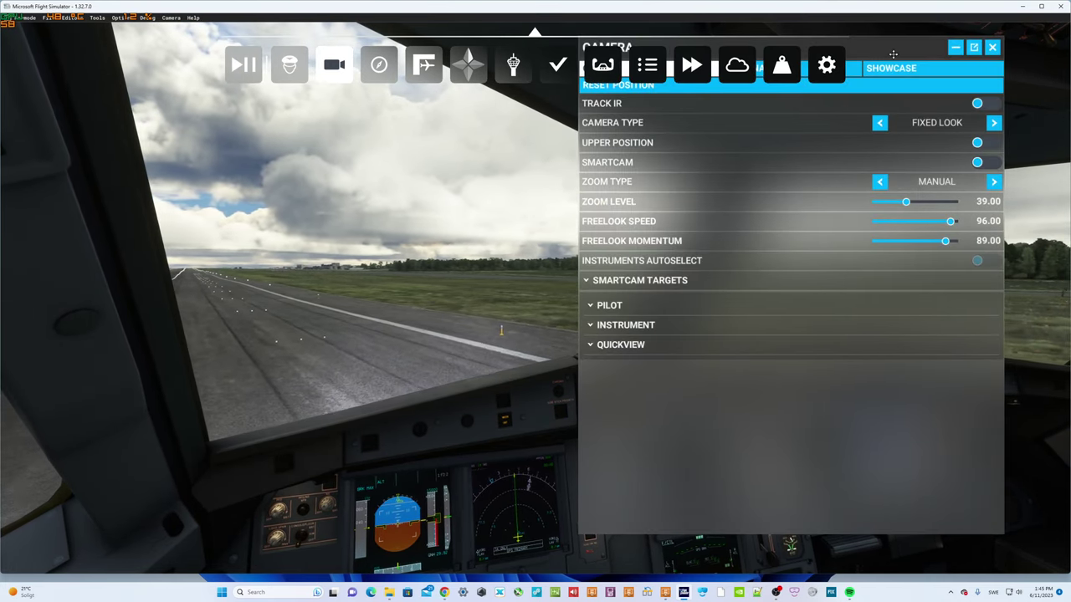
left_click(726, 109)
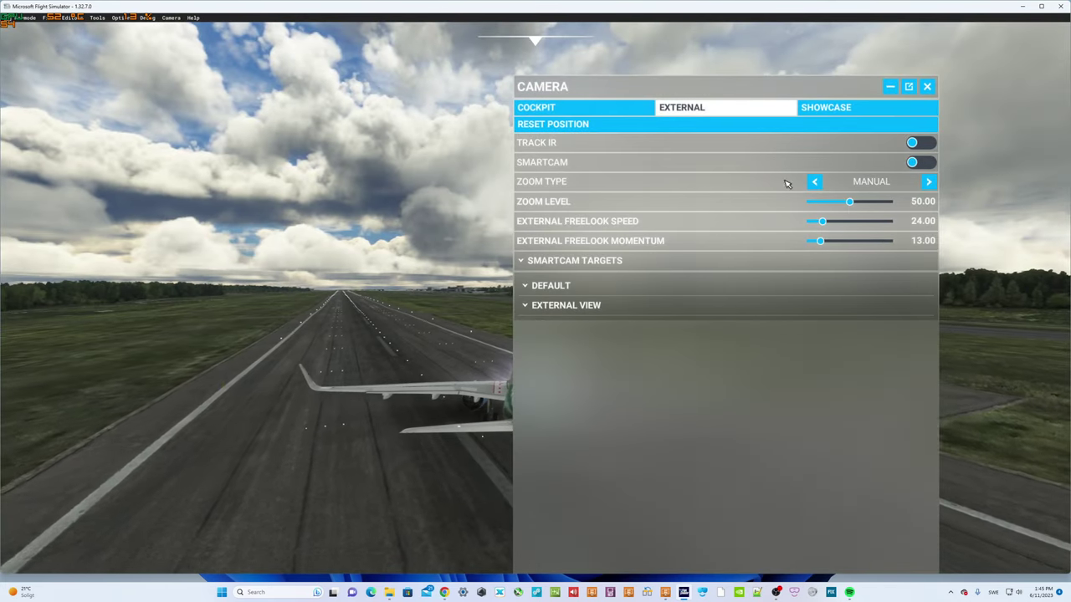
key("Escape")
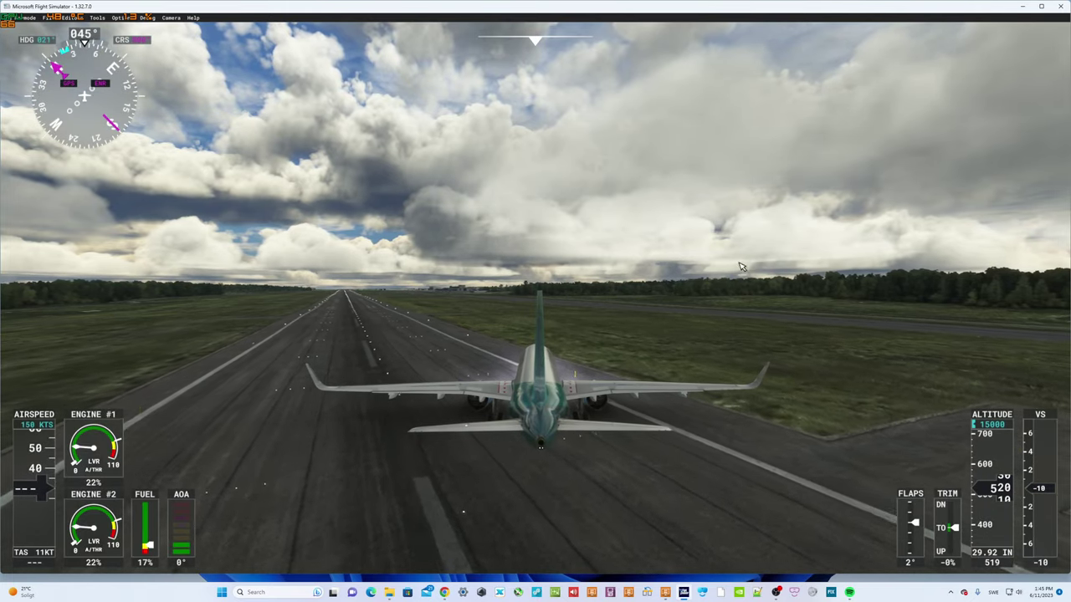
left_click_drag(741, 267, 585, 267)
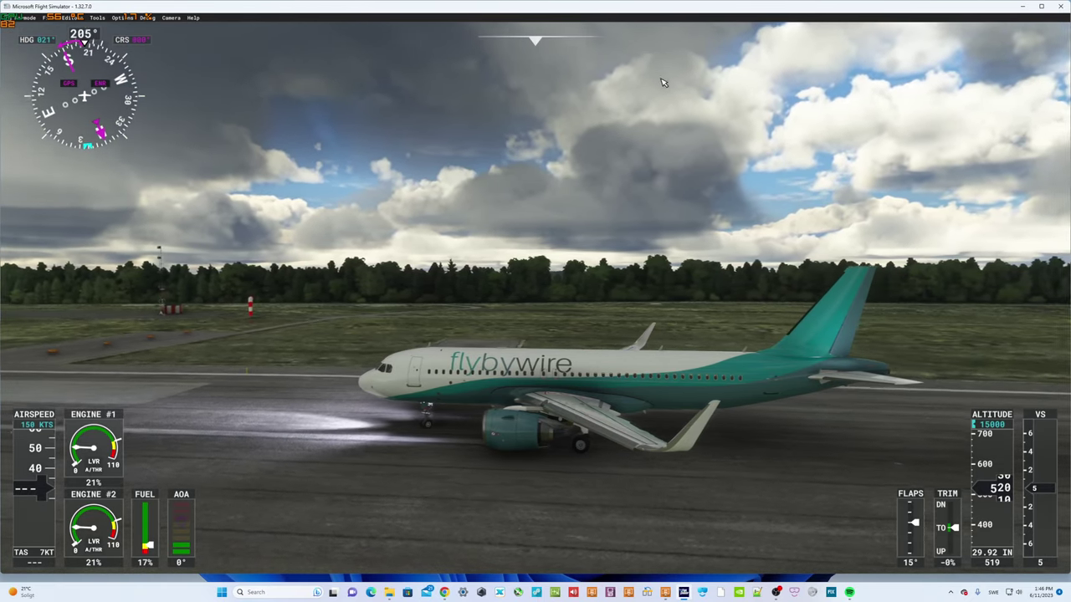
- End the A320neo flight and return to the main menu
key("Escape")
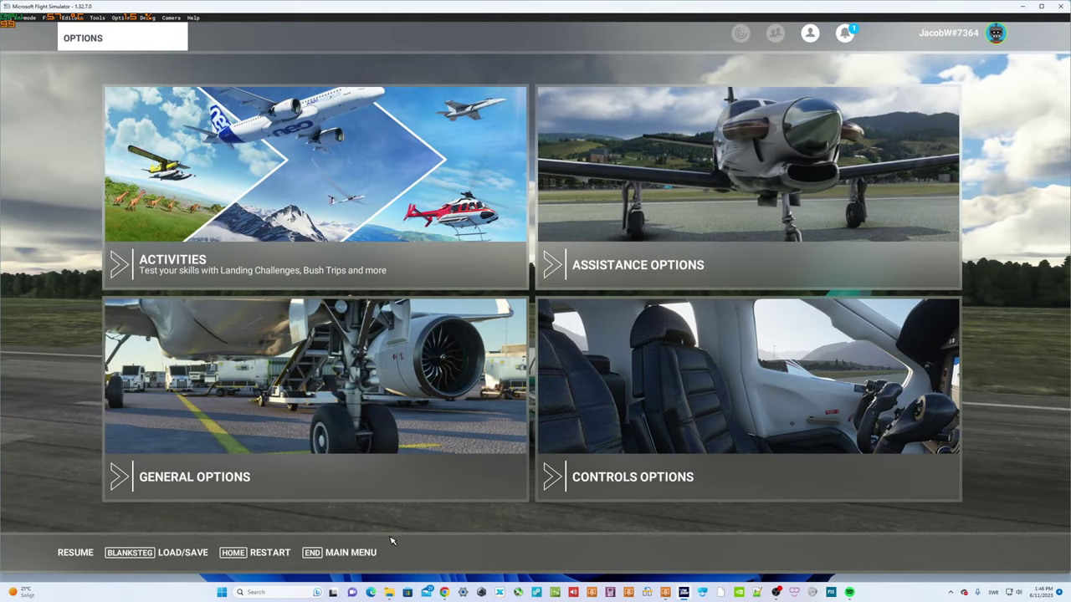
left_click(368, 552)
left_click(488, 357)
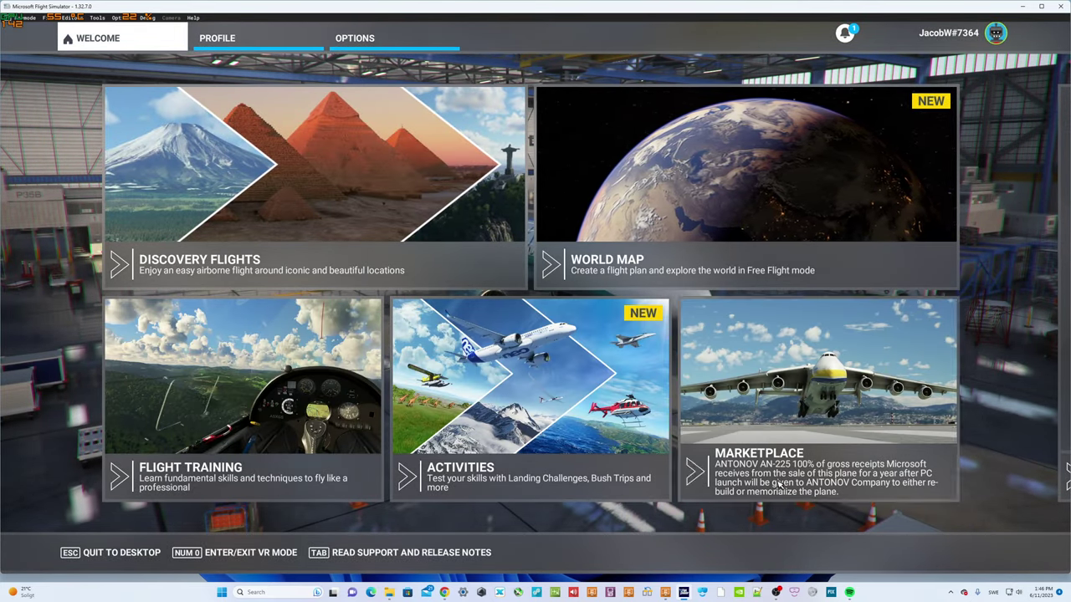
- Open the controls options and set the T-Pendular-Rudder to the PROSIM T-PENDULAR-RUDDER PROFILE
left_click(387, 37)
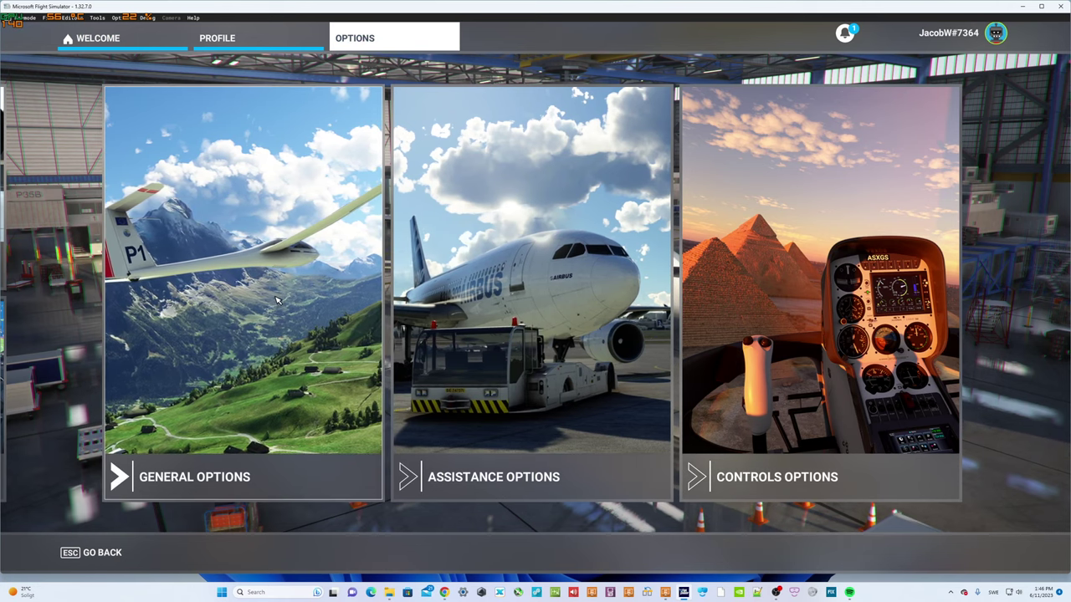
left_click(773, 131)
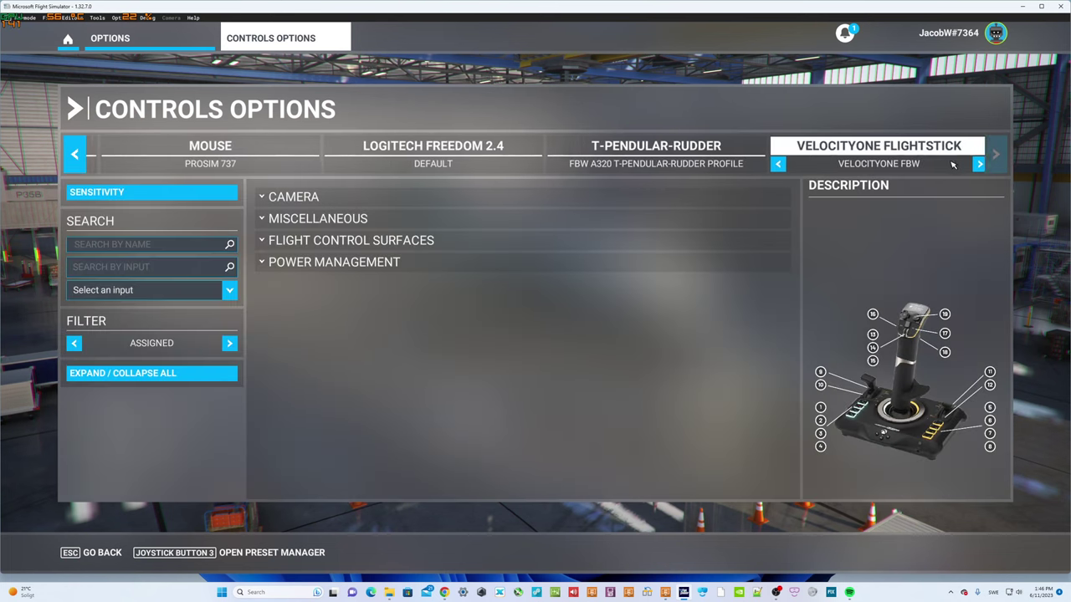
left_click(688, 142)
left_click(745, 163)
- Apply and save the PROSIM VELOCITYONE FLIGHTSTICK profile for the flightstick and expand its camera assignments
left_click(954, 150)
left_click(969, 163)
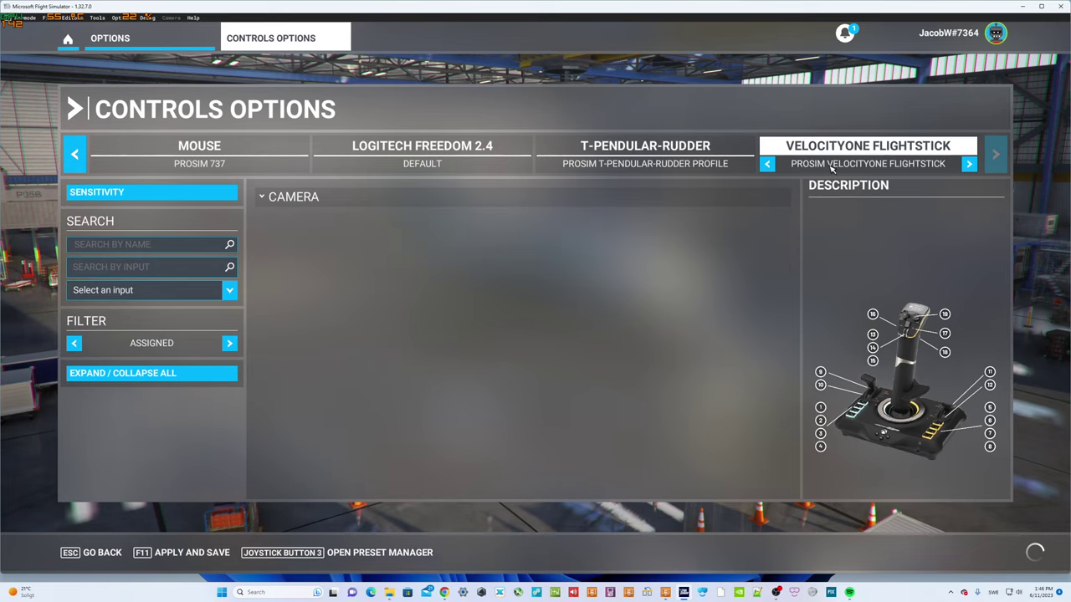
left_click(180, 552)
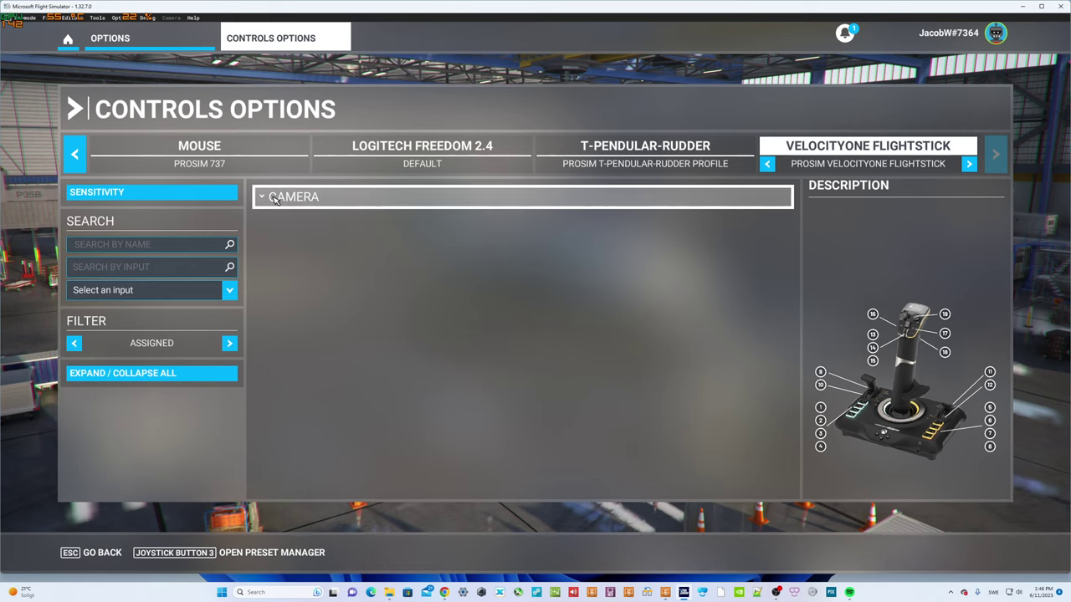
left_click(314, 199)
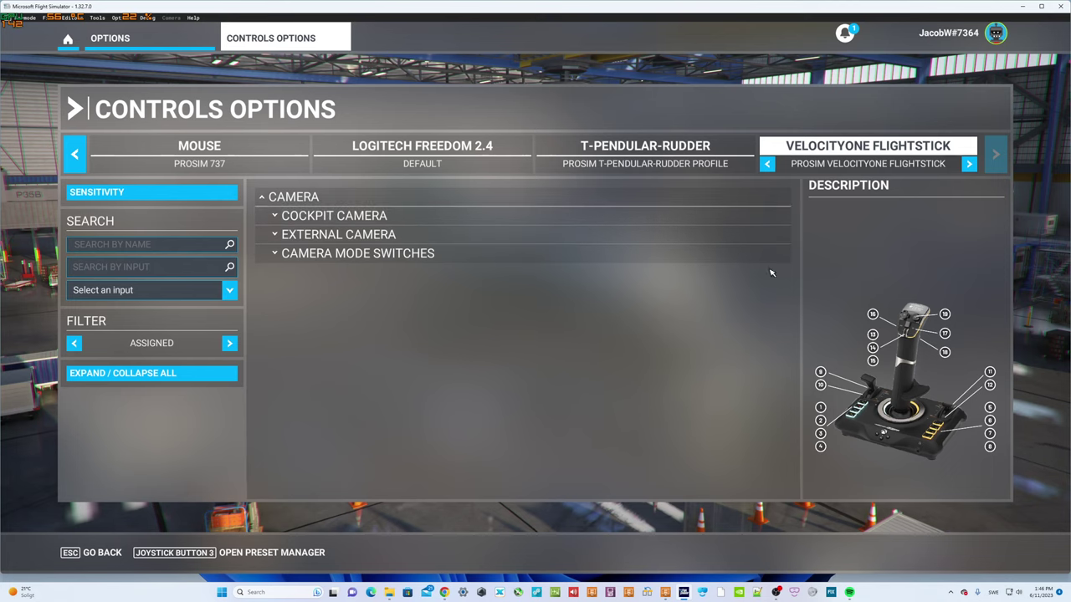
- Compare the assigned controls in the T-Pendular-Rudder and VelocityOne Flightstick profiles
left_click(712, 156)
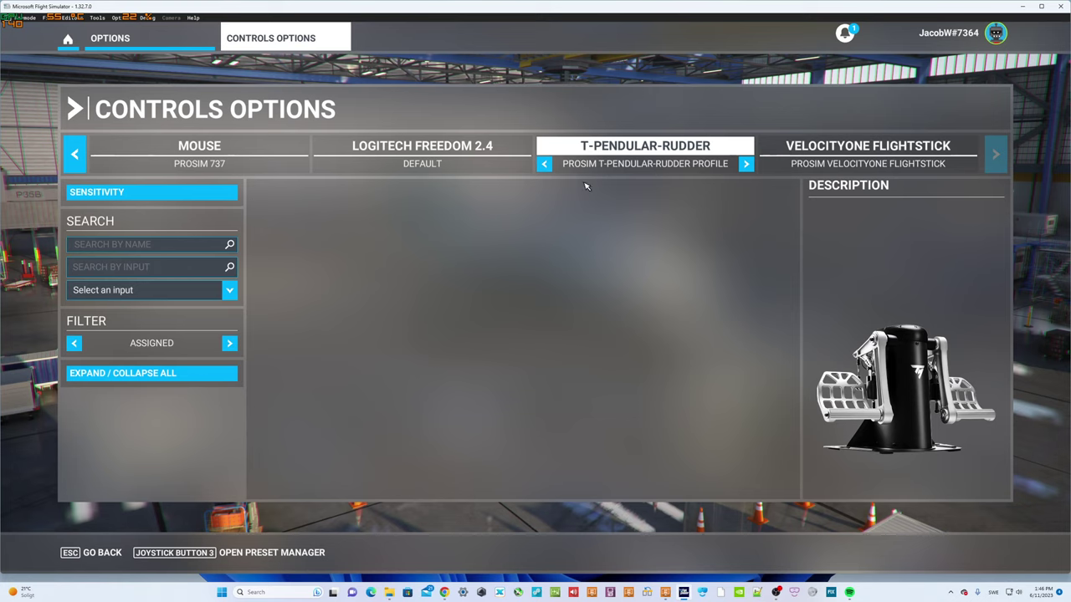
left_click(841, 141)
left_click(687, 152)
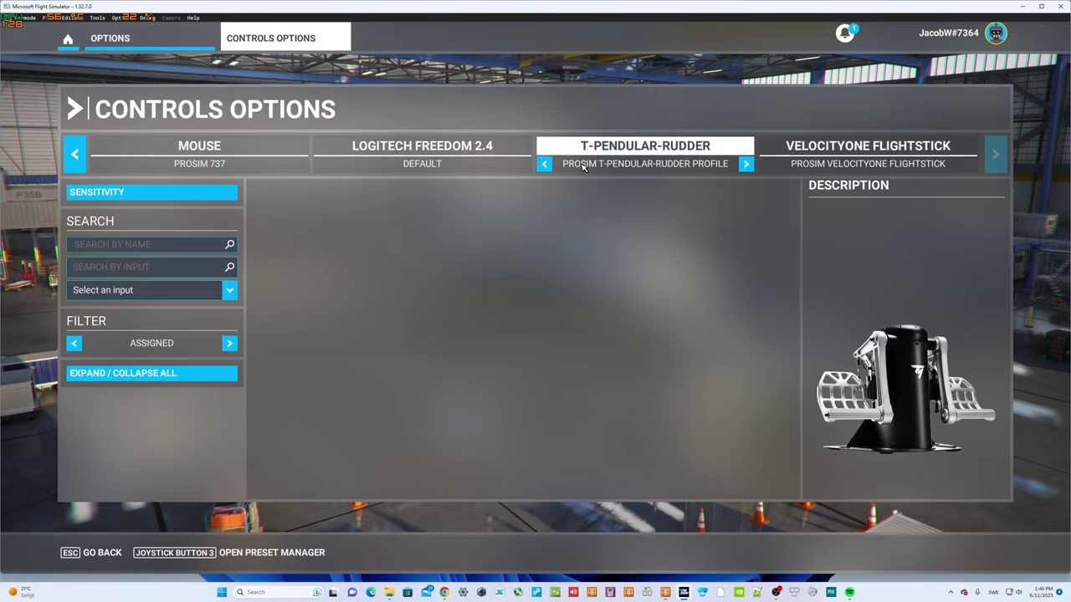
left_click(799, 156)
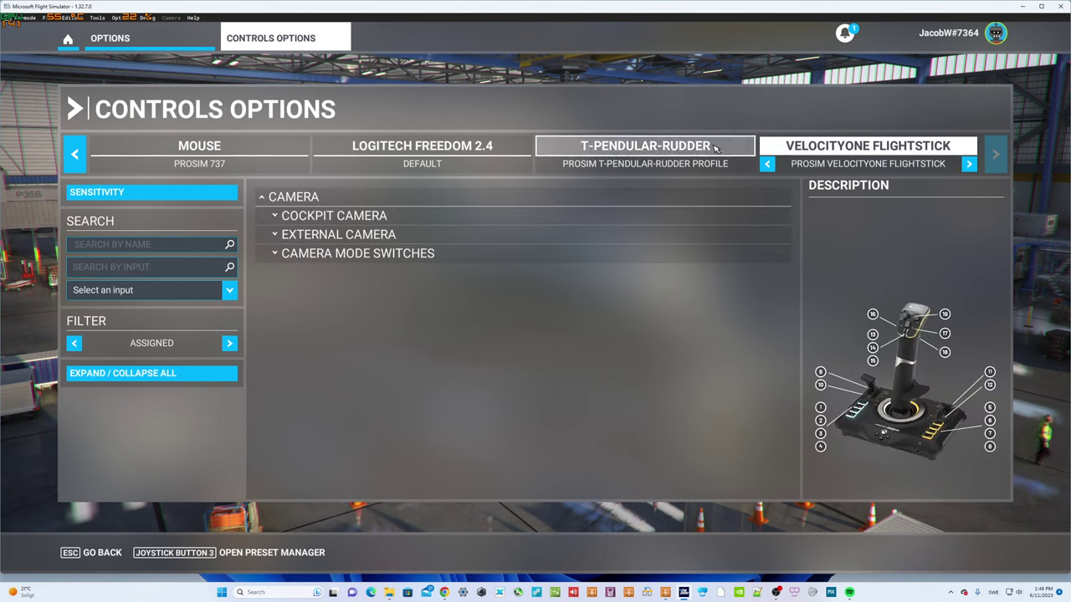
left_click(715, 148)
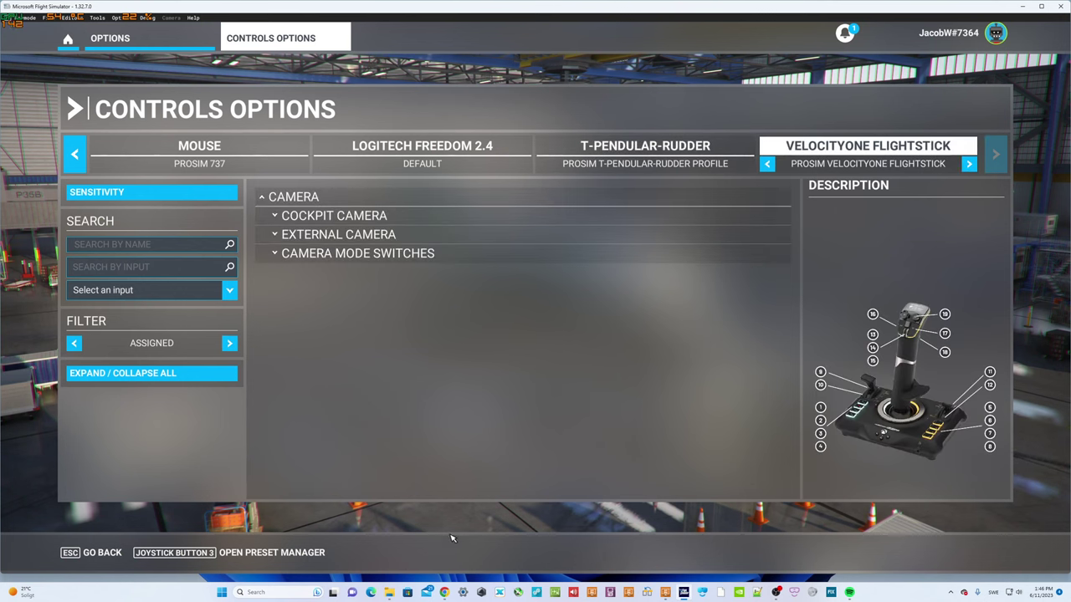
- Shrink the simulator window's height, leave the controls options and open the world map
left_click_drag(436, 574, 352, 390)
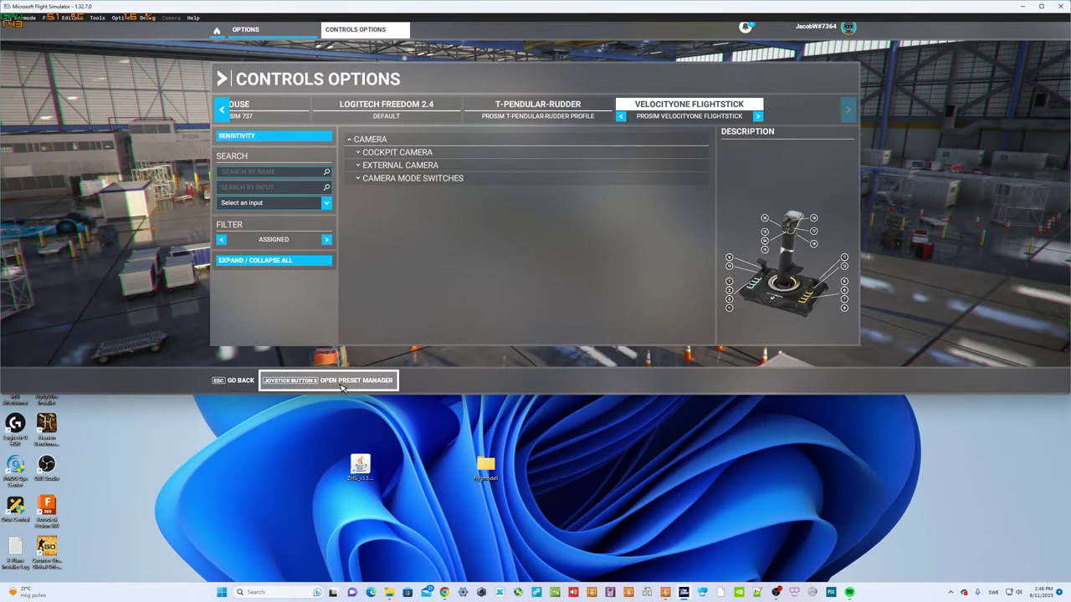
left_click(236, 381)
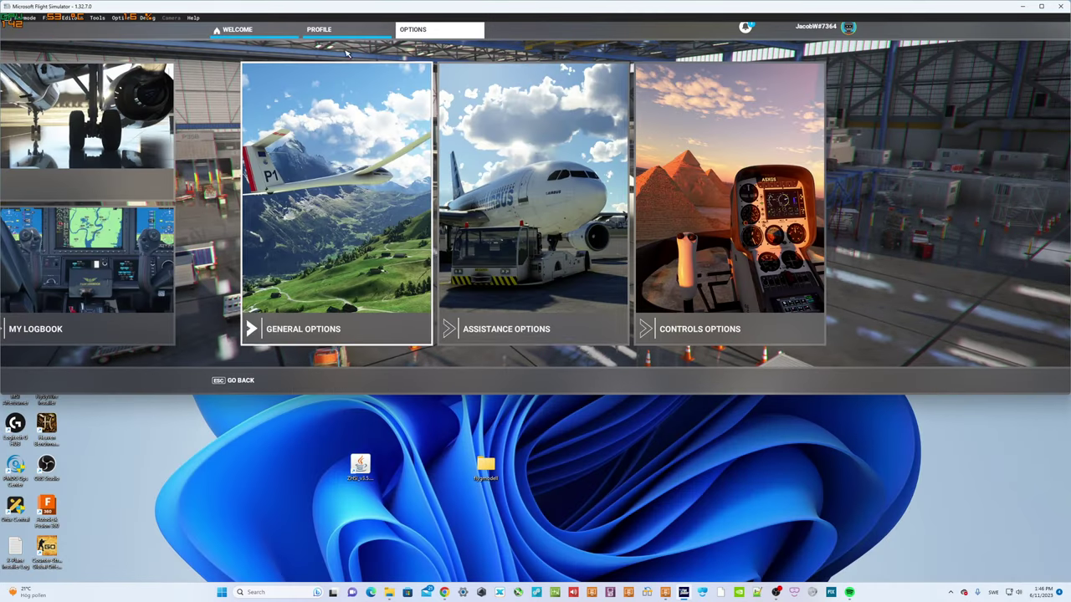
key("Escape")
left_click(542, 164)
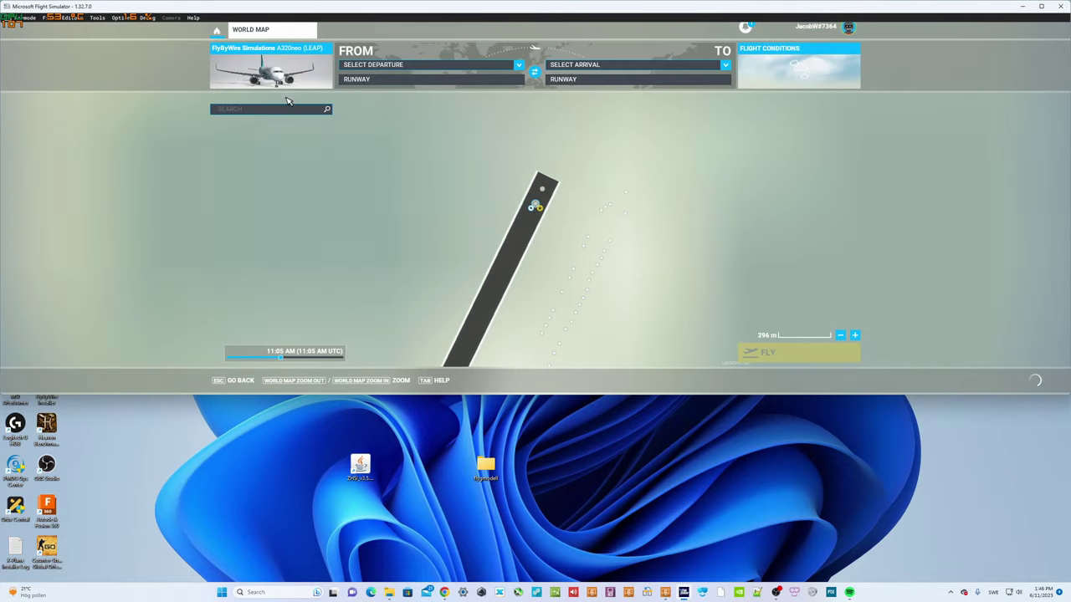
- Filter the aircraft selection to Airliners and choose the ProSim B738 2023
left_click(269, 68)
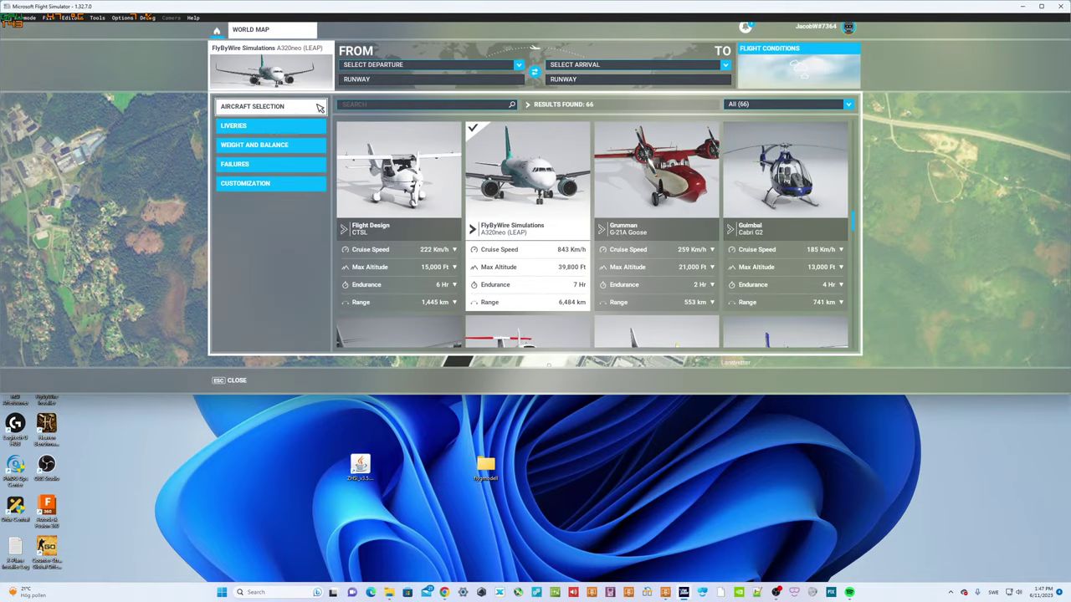
left_click(774, 104)
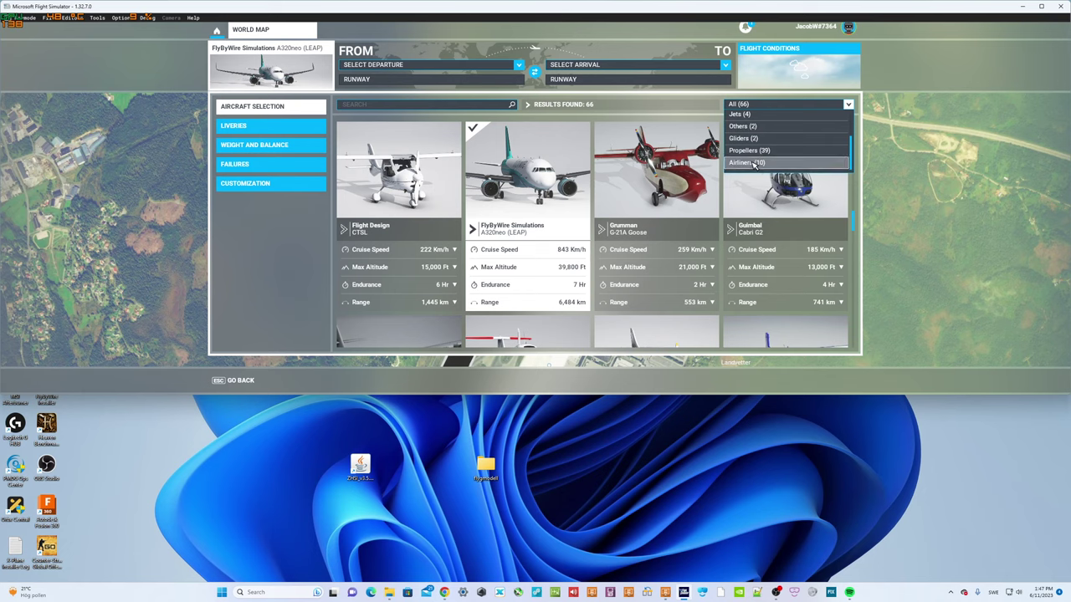
left_click(759, 163)
left_click(552, 221)
left_click(268, 79)
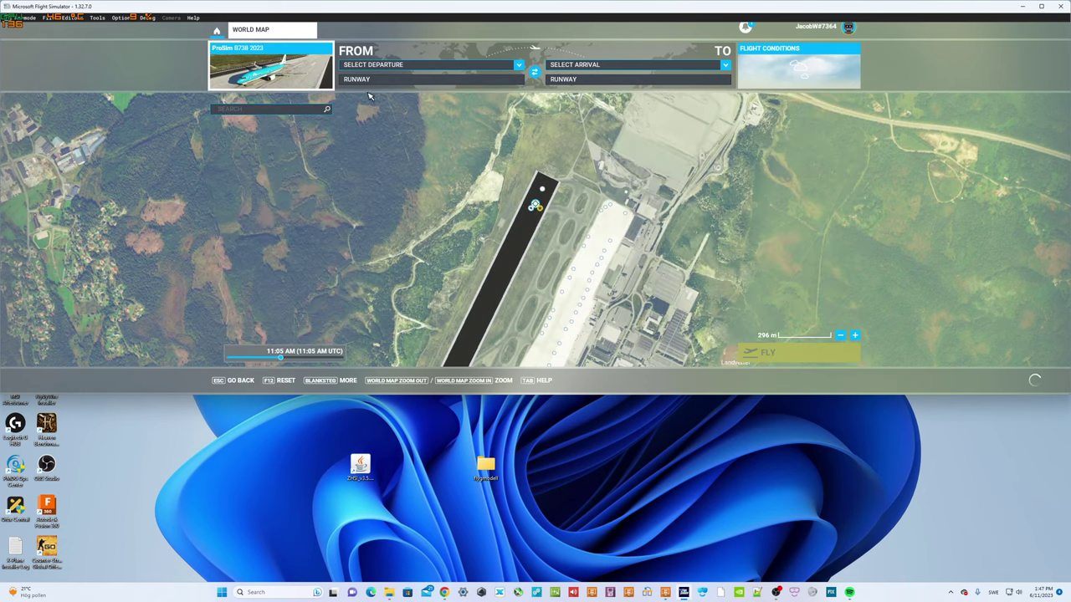
- Set the departure to ESGG Landvetter, runway 03, and start the flight until the aircraft is ready on the runway
left_click(435, 65)
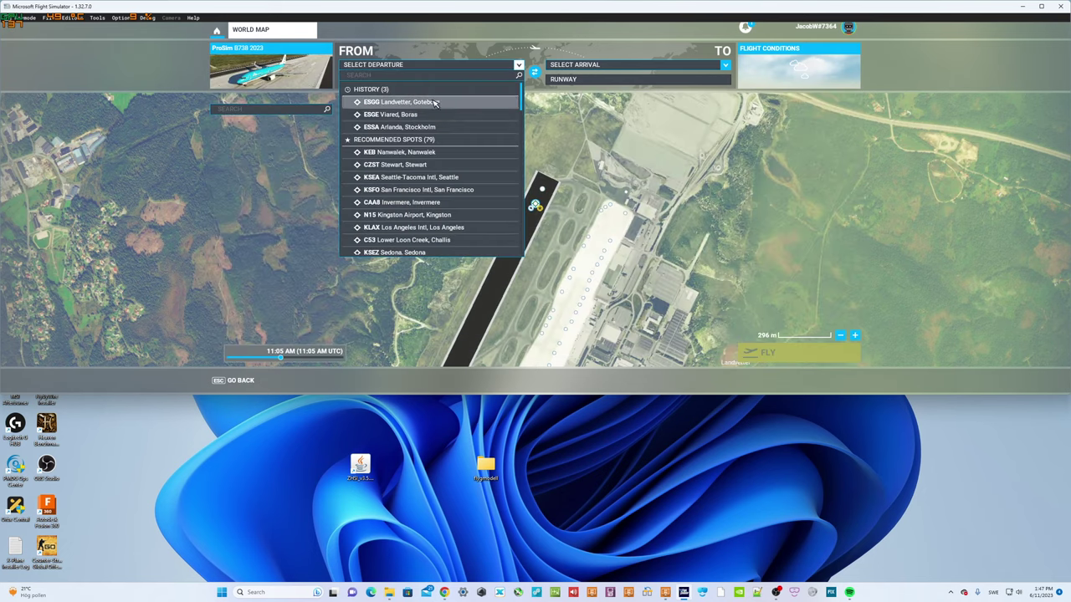
left_click(426, 99)
left_click(427, 84)
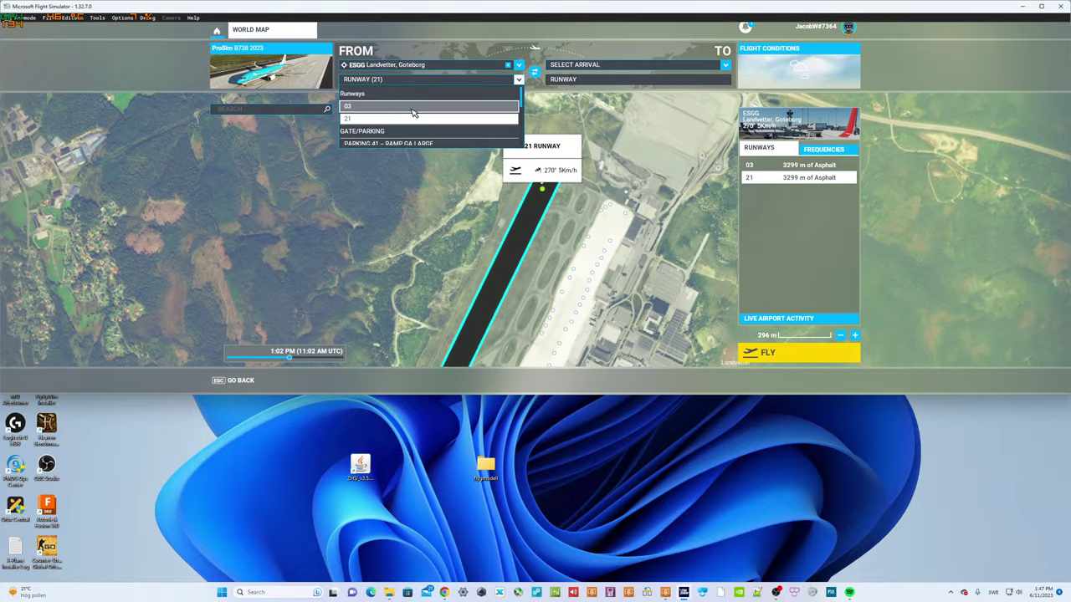
left_click(418, 110)
left_click(759, 68)
left_click(790, 55)
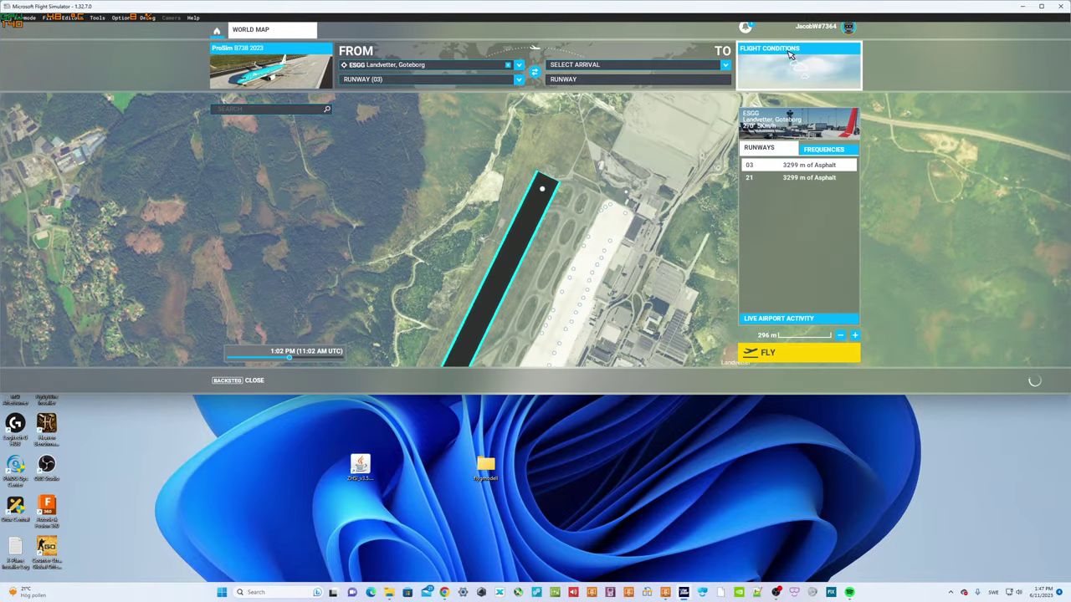
left_click(786, 348)
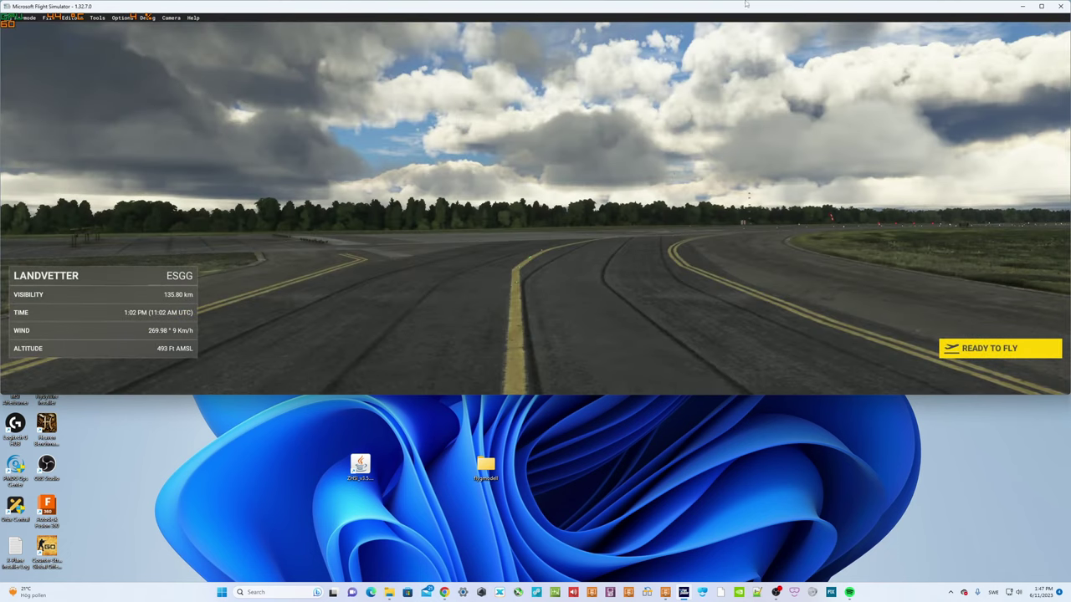
left_click(984, 350)
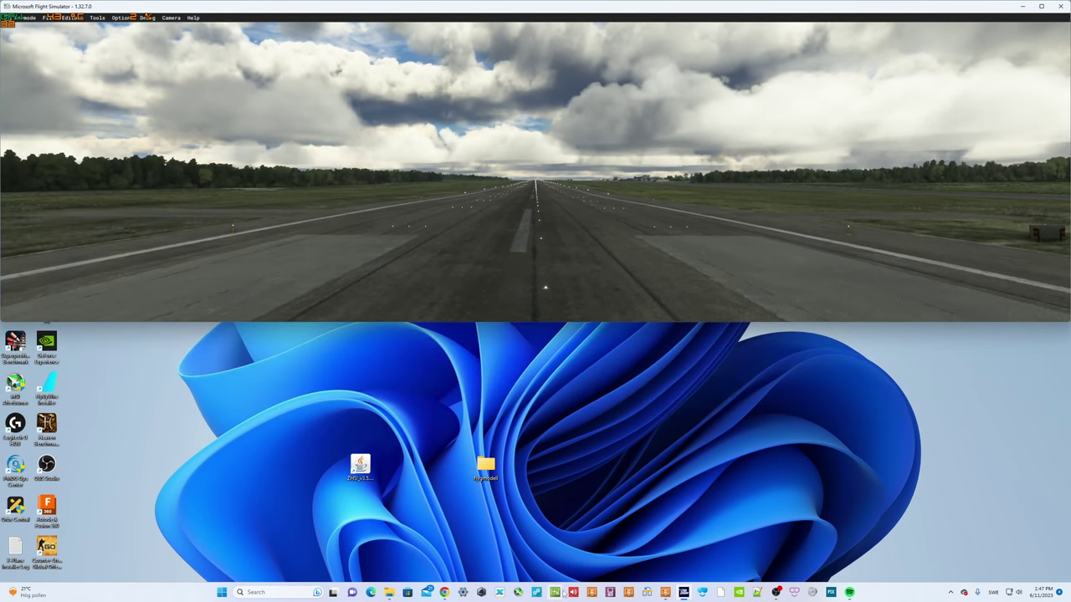
- Decline the ProSim737 update, minimise its system window and extend the simulator window down to the instrument display
left_click(799, 574)
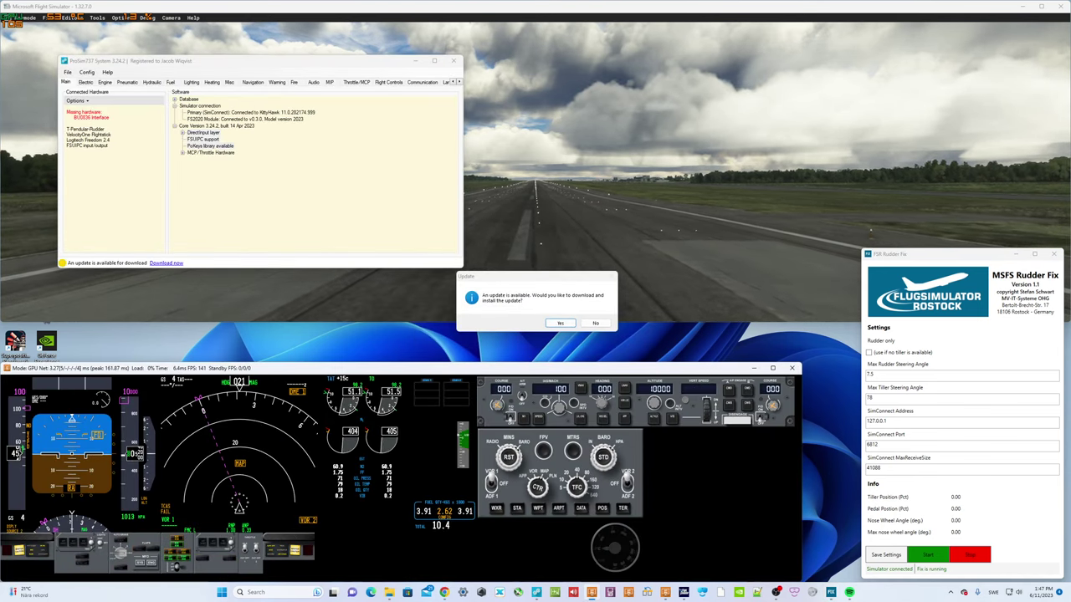
left_click(594, 323)
left_click(416, 61)
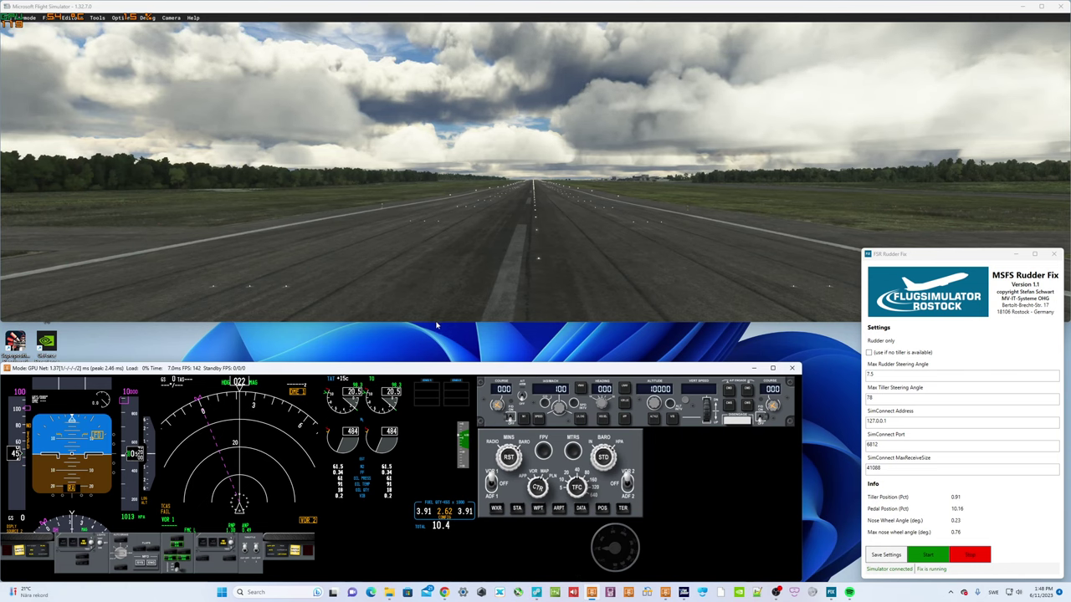
left_click_drag(435, 321, 435, 371)
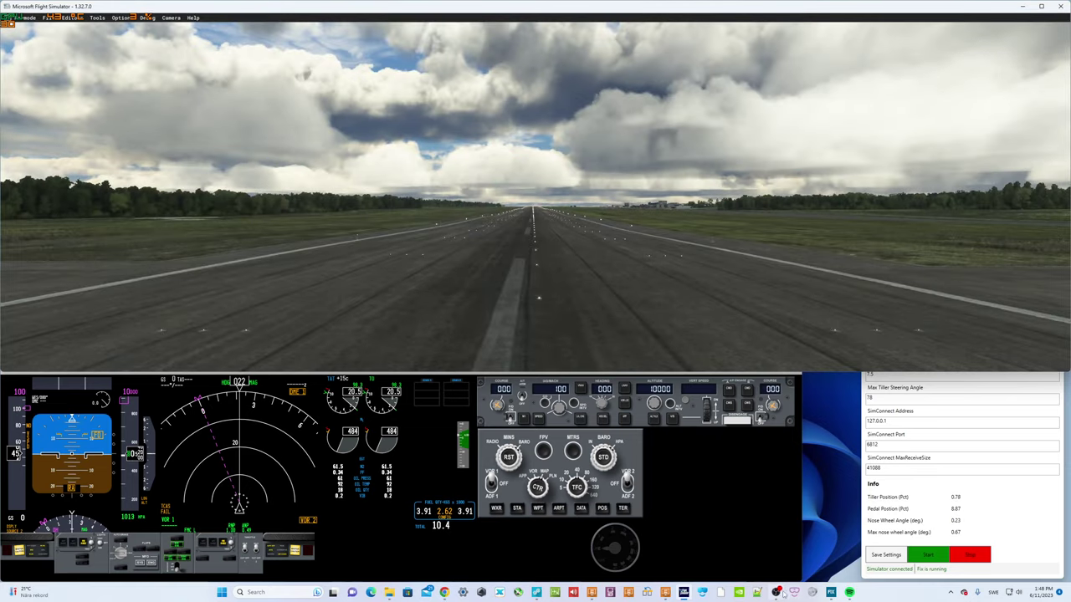
- Bring up and minimise the ProSim overhead panel, return to the simulator and switch to the external camera
left_click(667, 593)
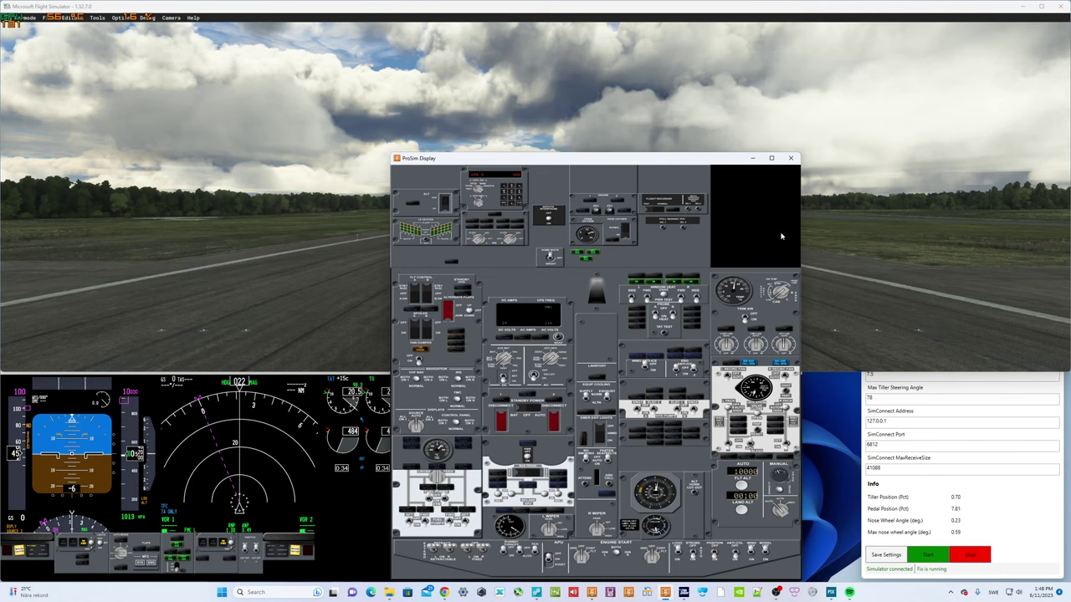
left_click(753, 159)
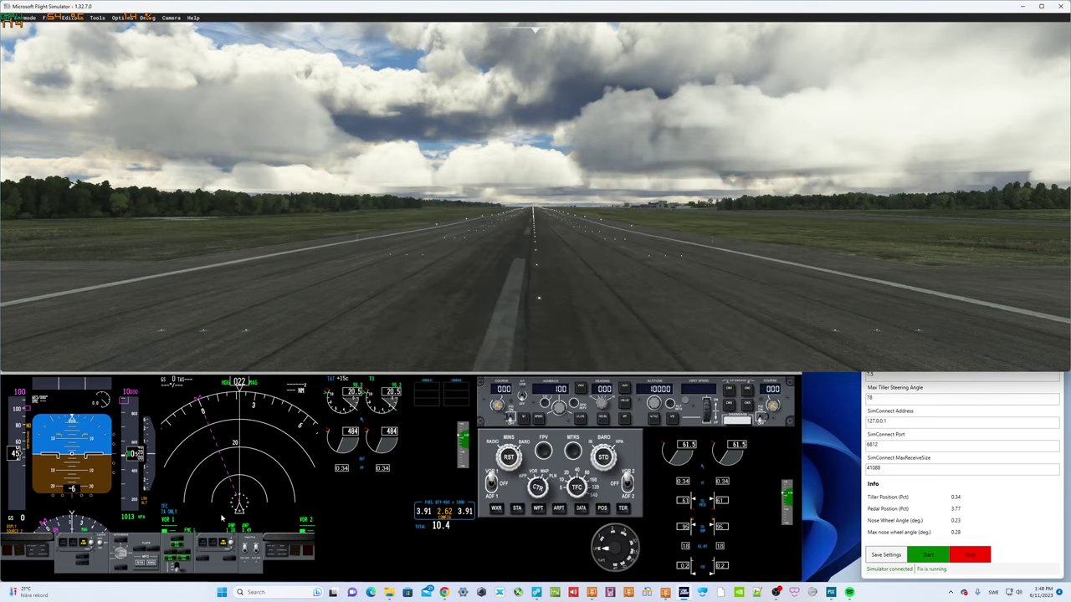
left_click(83, 543)
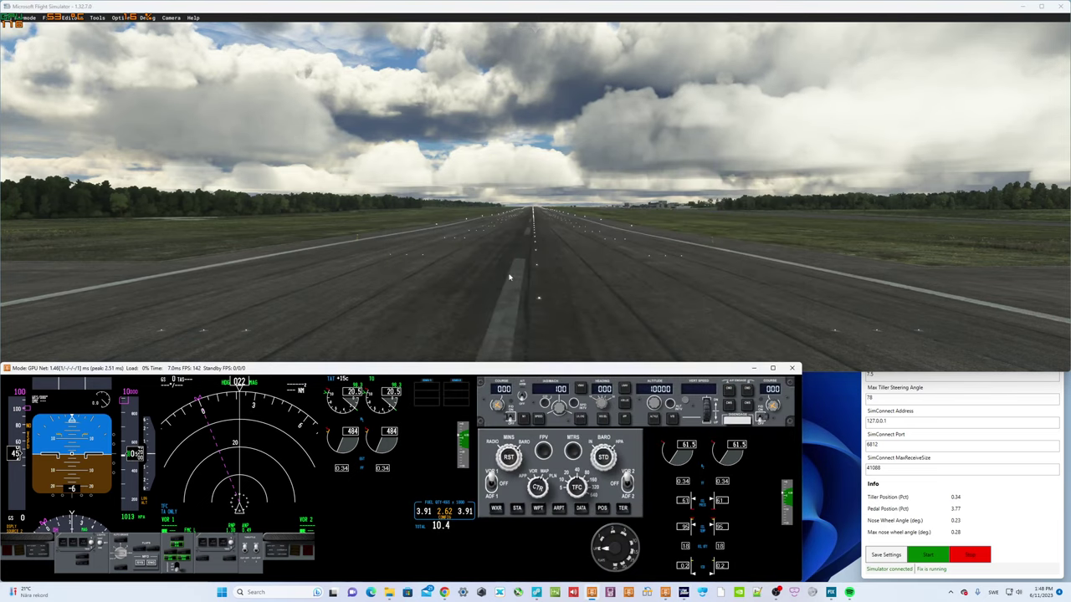
left_click(558, 247)
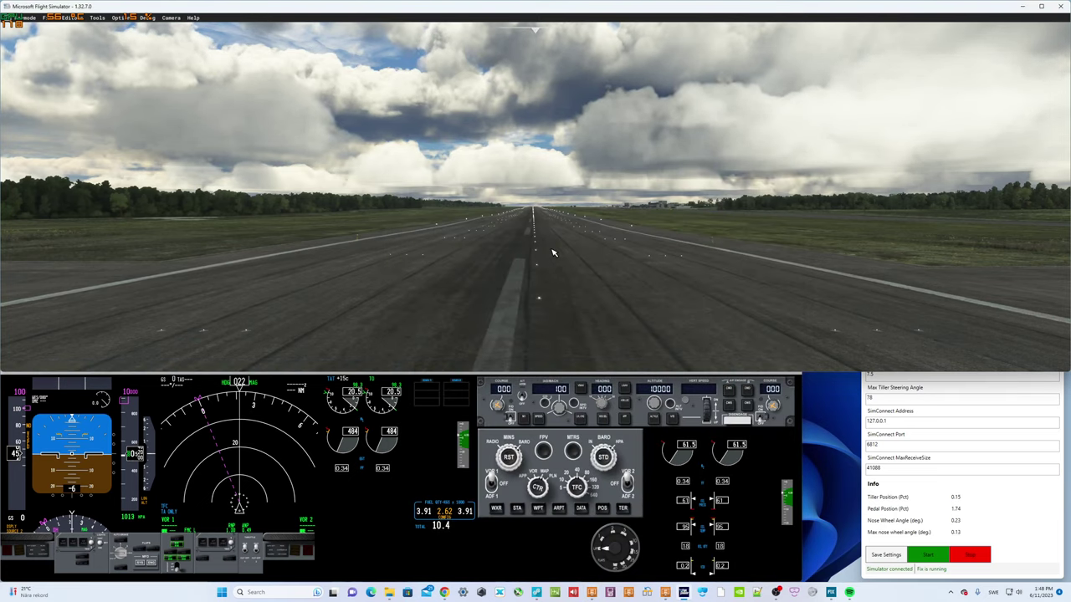
key("End")
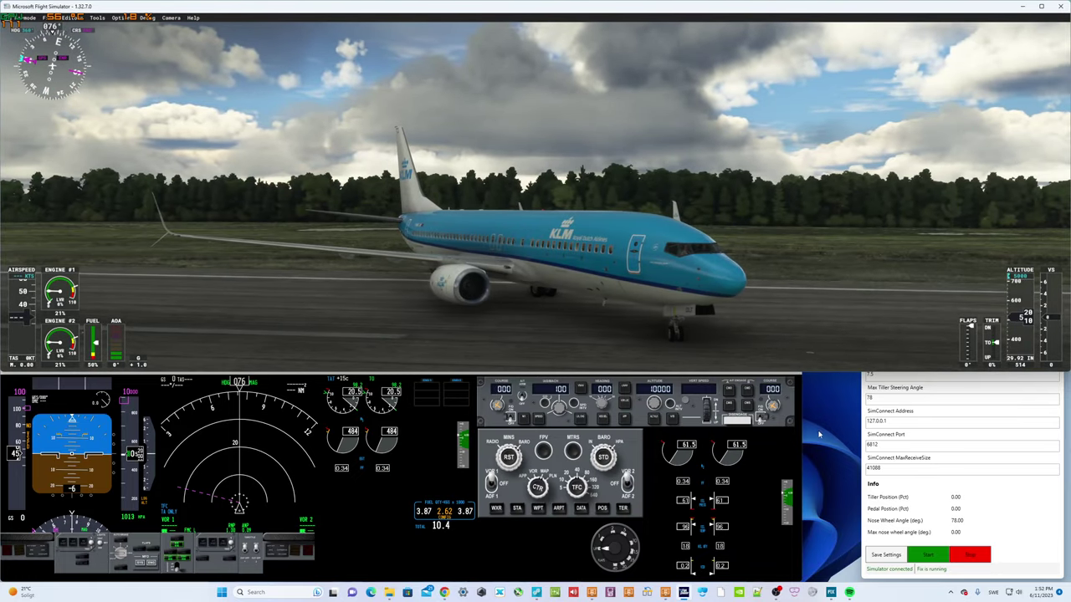
- Switch to Notepad++ and find the [CONTACT_POINTS] section in the prosim-b738-2023 flight_model.cfg
left_click(757, 592)
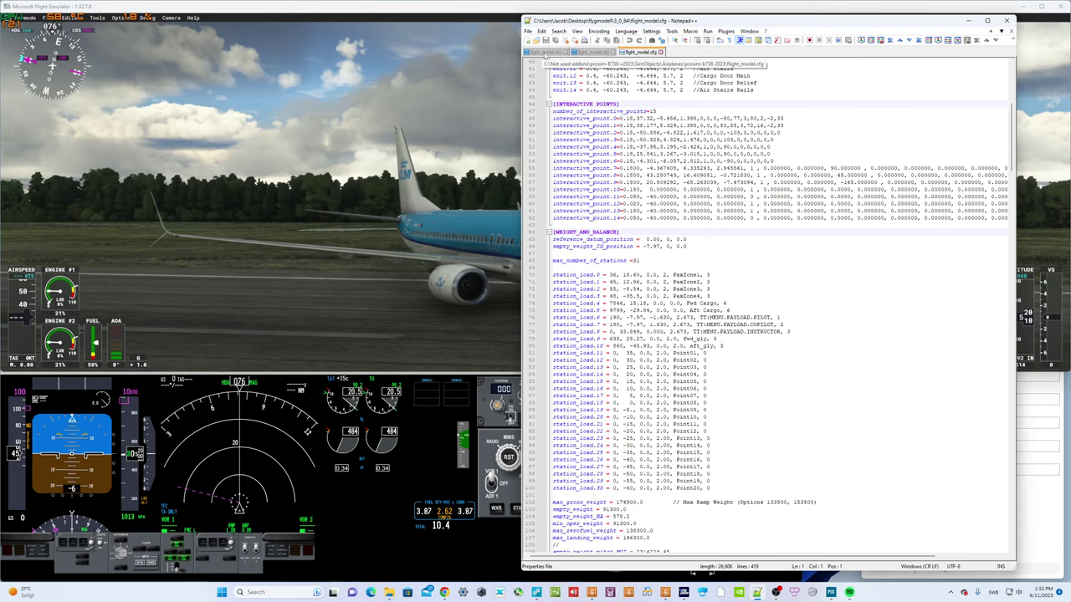
left_click(545, 53)
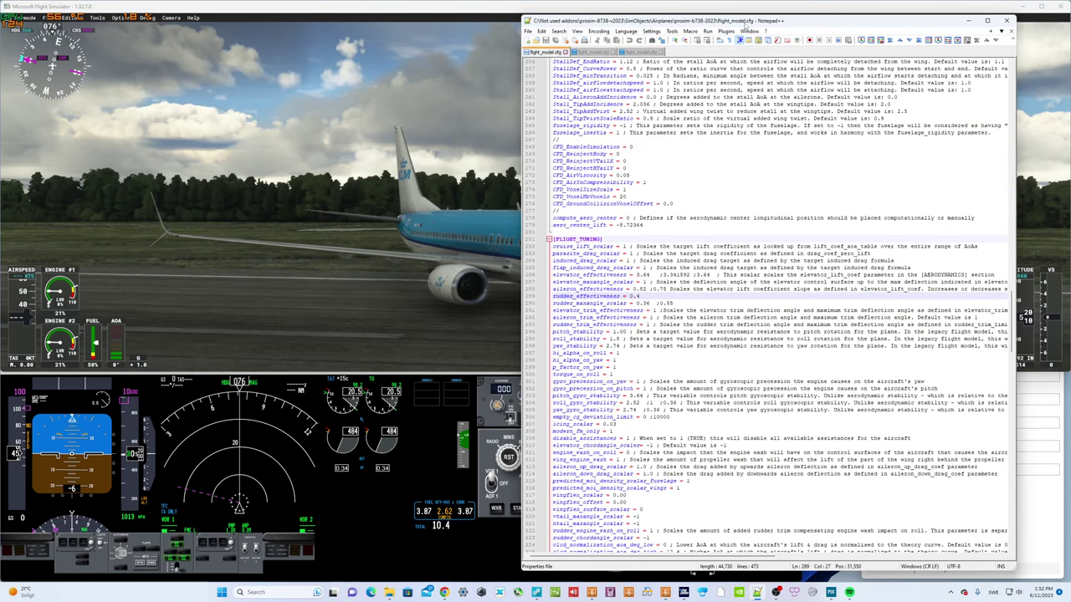
scroll(671, 177, "up", 20)
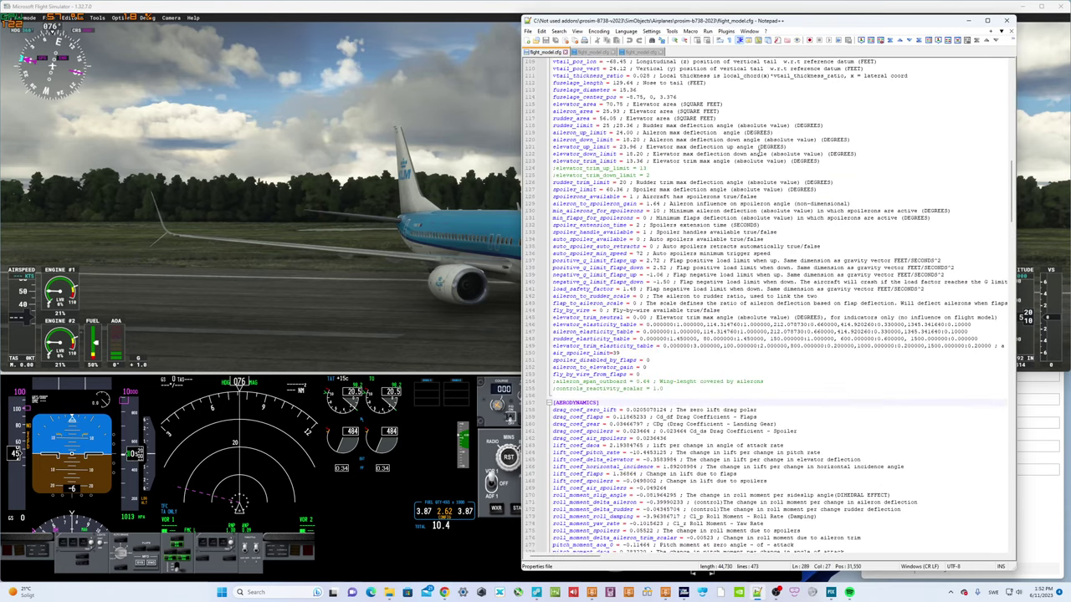
scroll(759, 154, "up", 20)
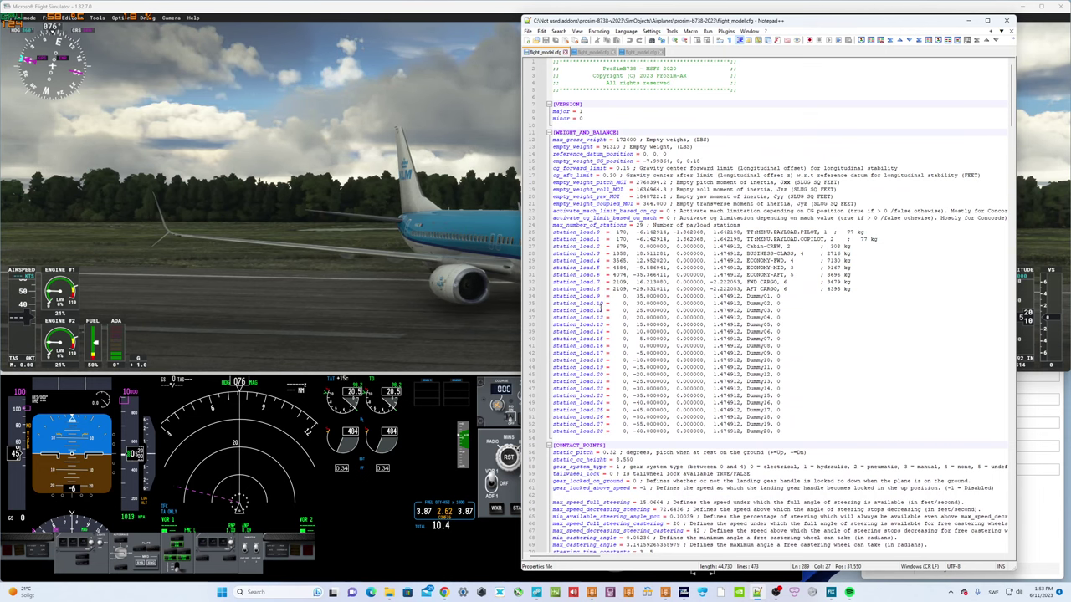
scroll(599, 309, "down", 5)
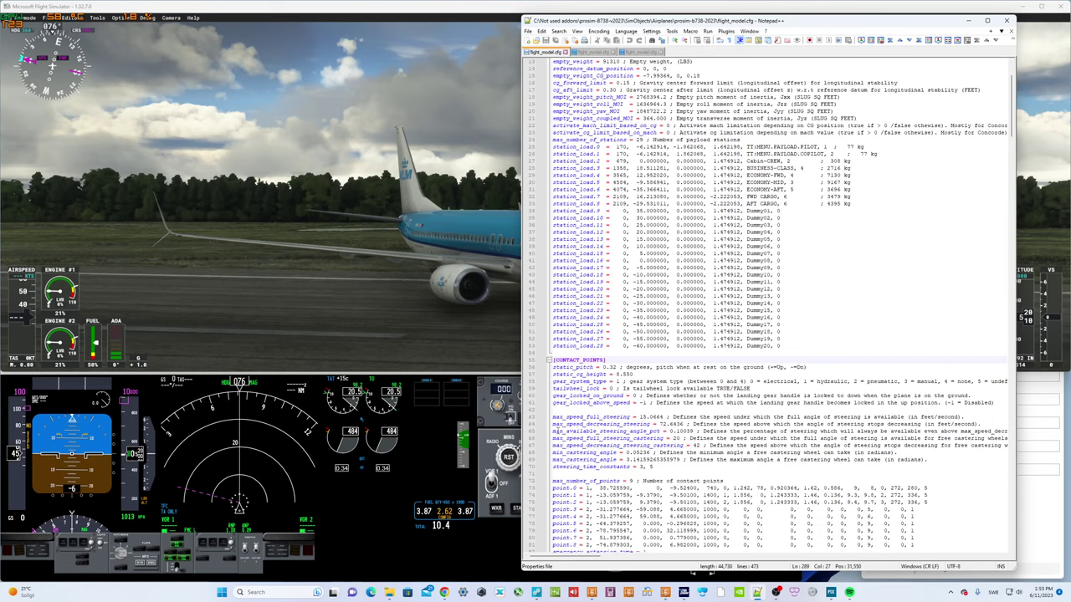
- Highlight the steering parameters from max_speed_full_steering to steering_time_constants and look over the surrounding contact point lines
left_click_drag(552, 416, 994, 465)
scroll(725, 489, "down", 4)
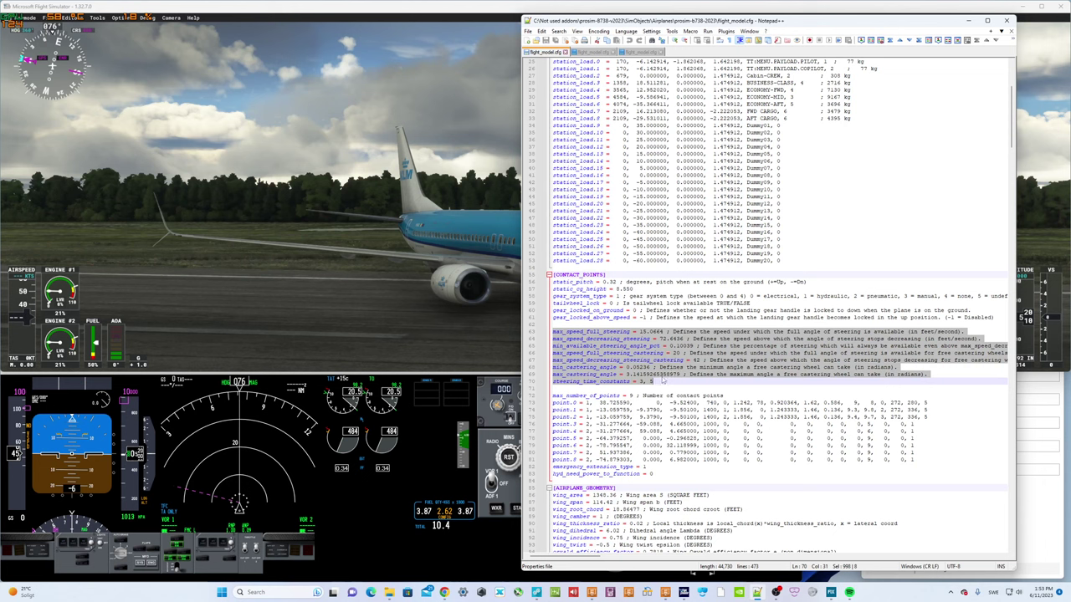
left_click(652, 381)
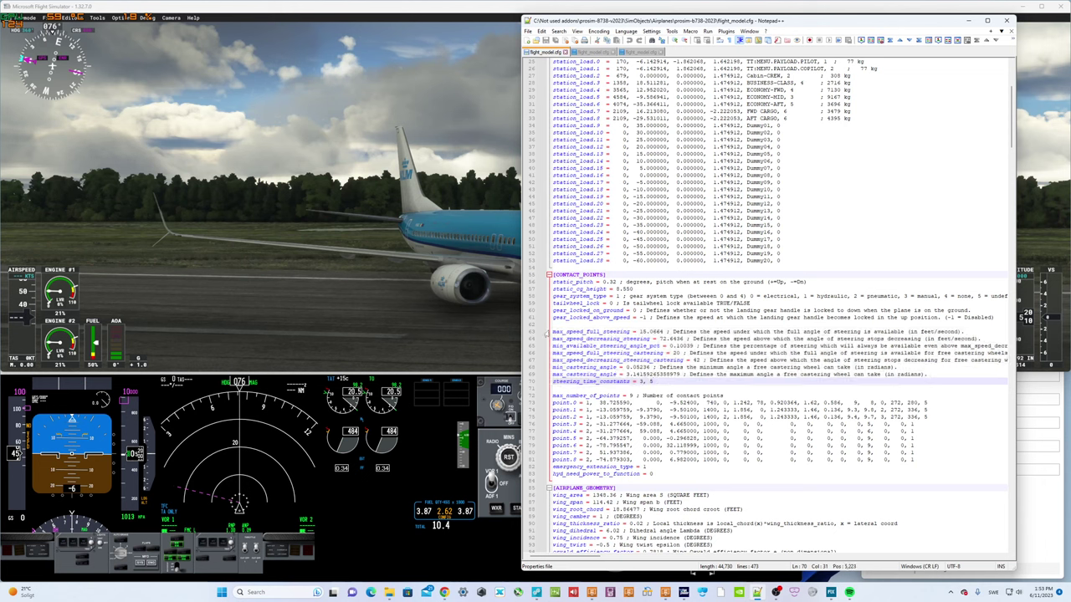
left_click_drag(553, 332, 732, 382)
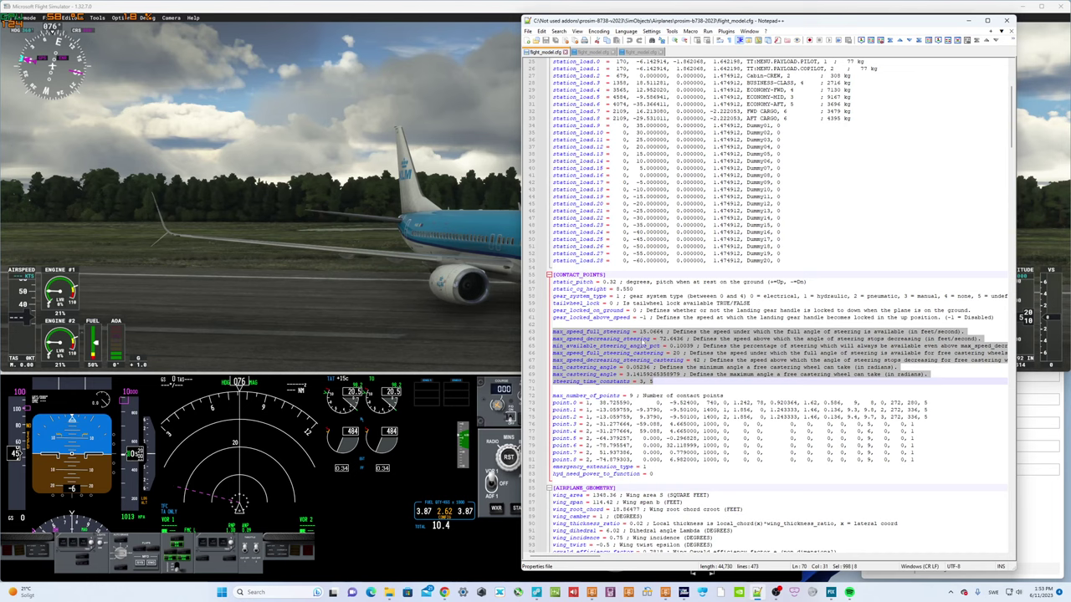
scroll(652, 339, "down", 3)
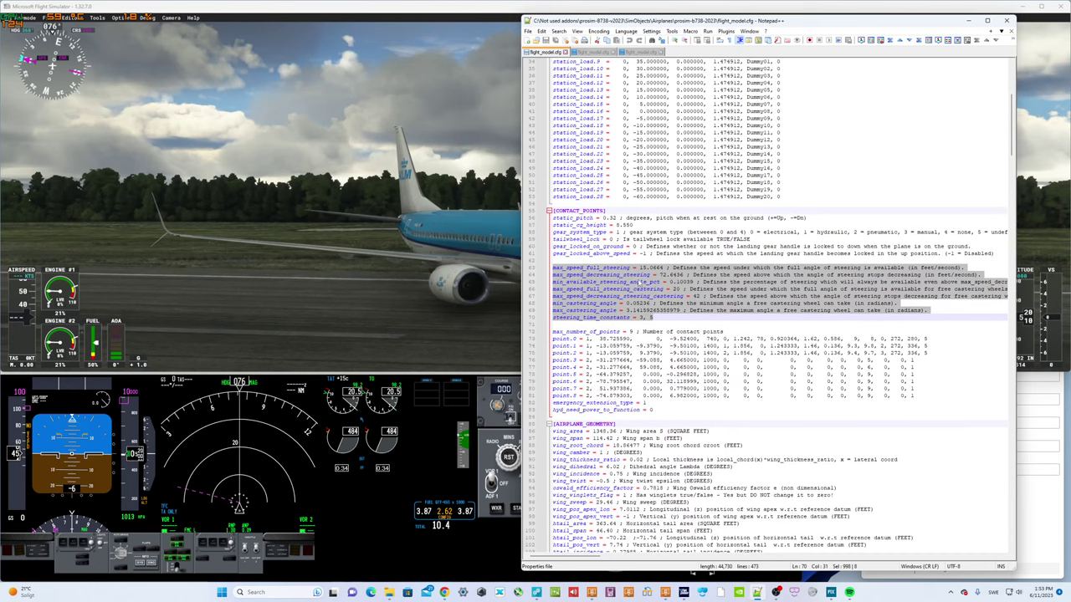
scroll(661, 276, "up", 5)
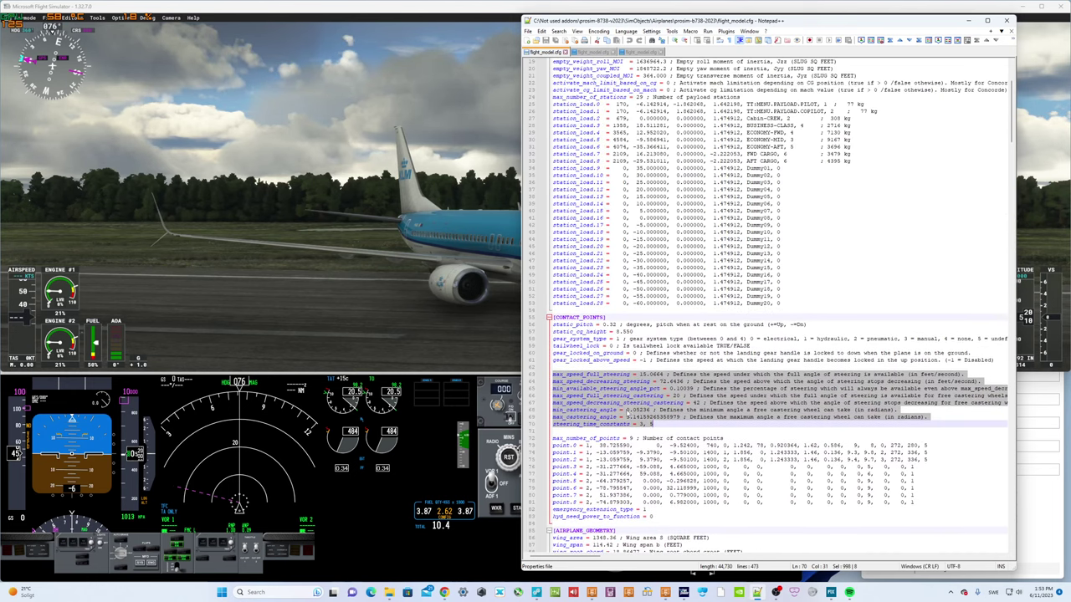
scroll(636, 376, "down", 4)
- Examine the full steering, decreasing steering, minimum steering angle and castering speed values one by one, and minimise Notepad++
left_click(555, 288)
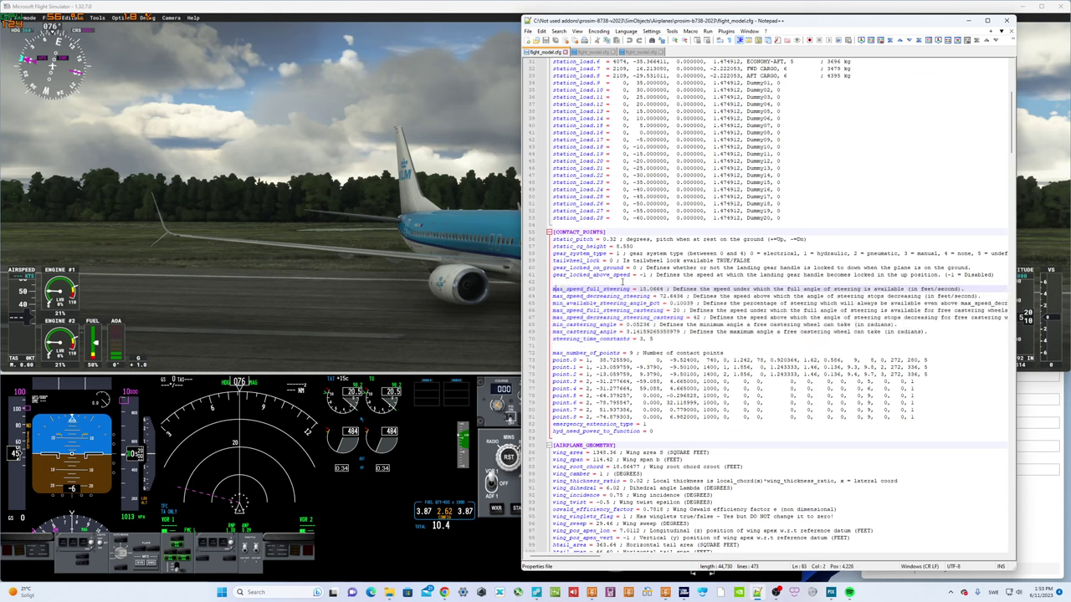
left_click_drag(639, 288, 684, 289)
left_click_drag(566, 297, 584, 297)
left_click_drag(657, 297, 763, 288)
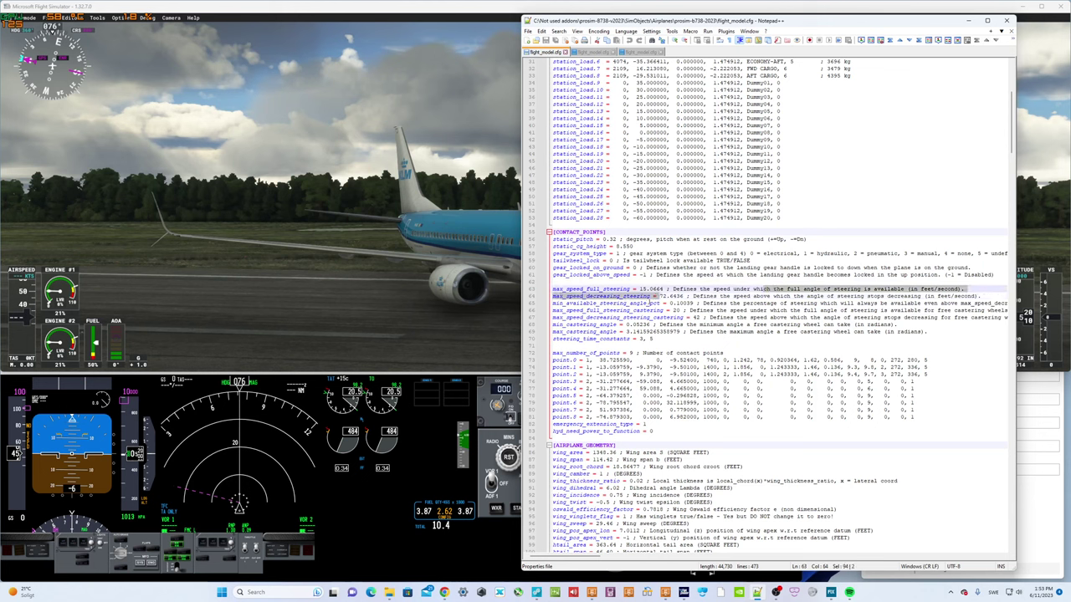
left_click_drag(669, 302, 700, 303)
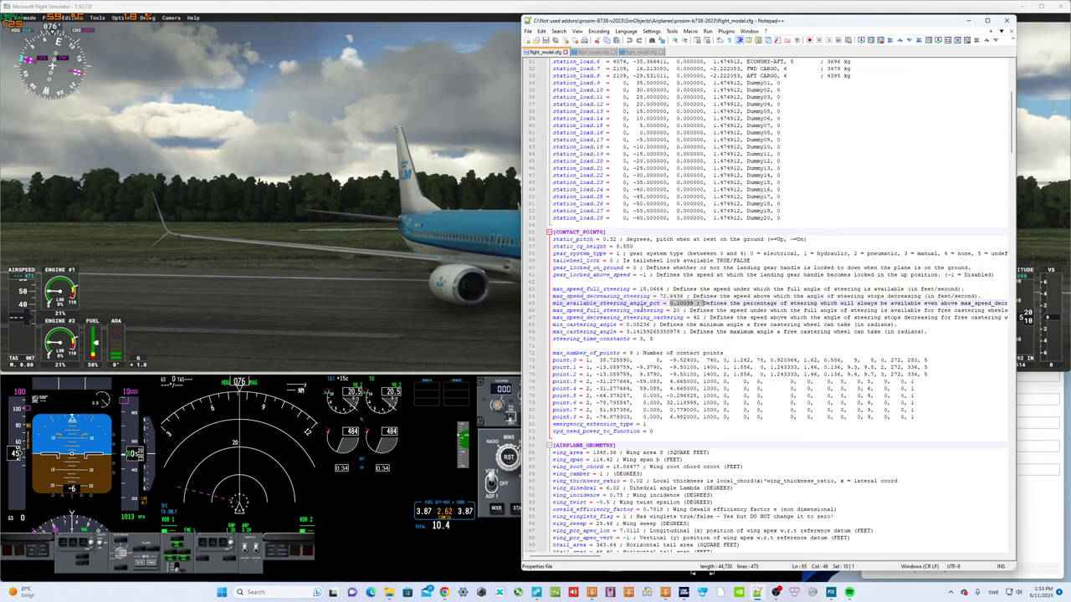
left_click_drag(562, 311, 670, 310)
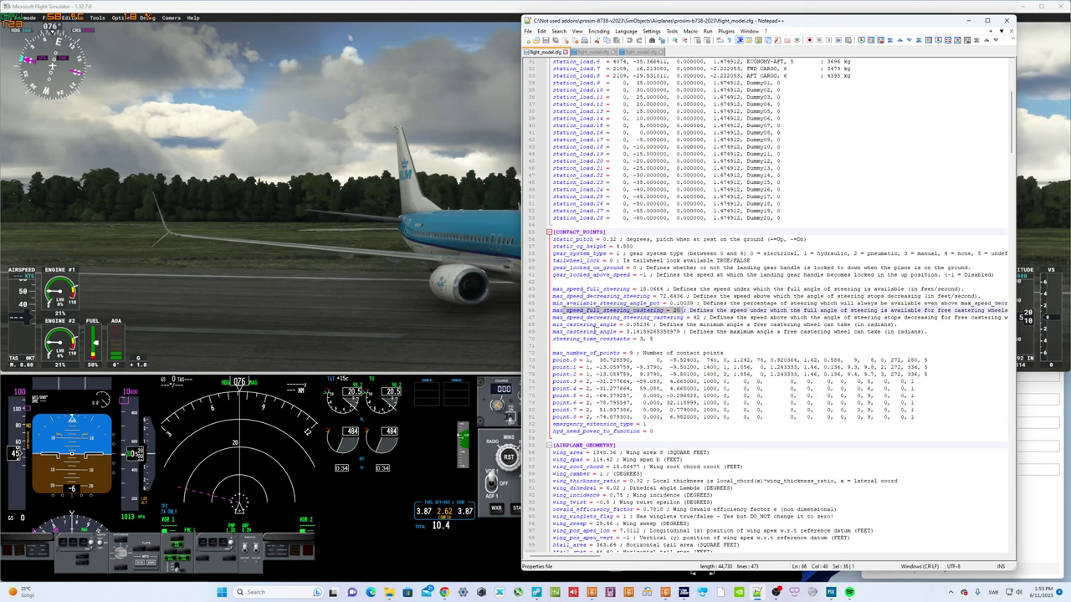
left_click(570, 325)
left_click(568, 318)
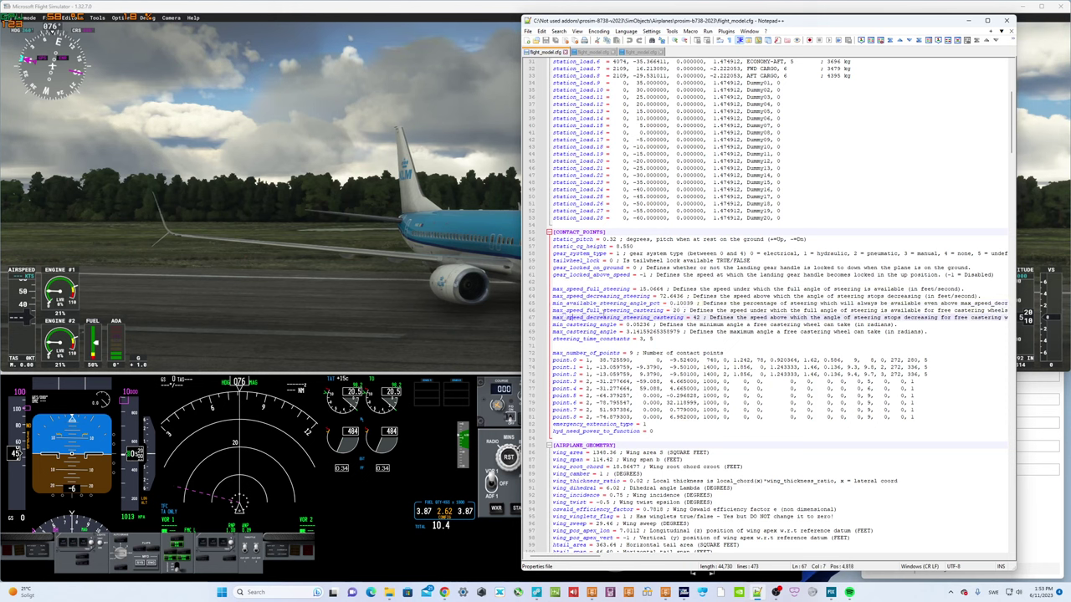
left_click(968, 20)
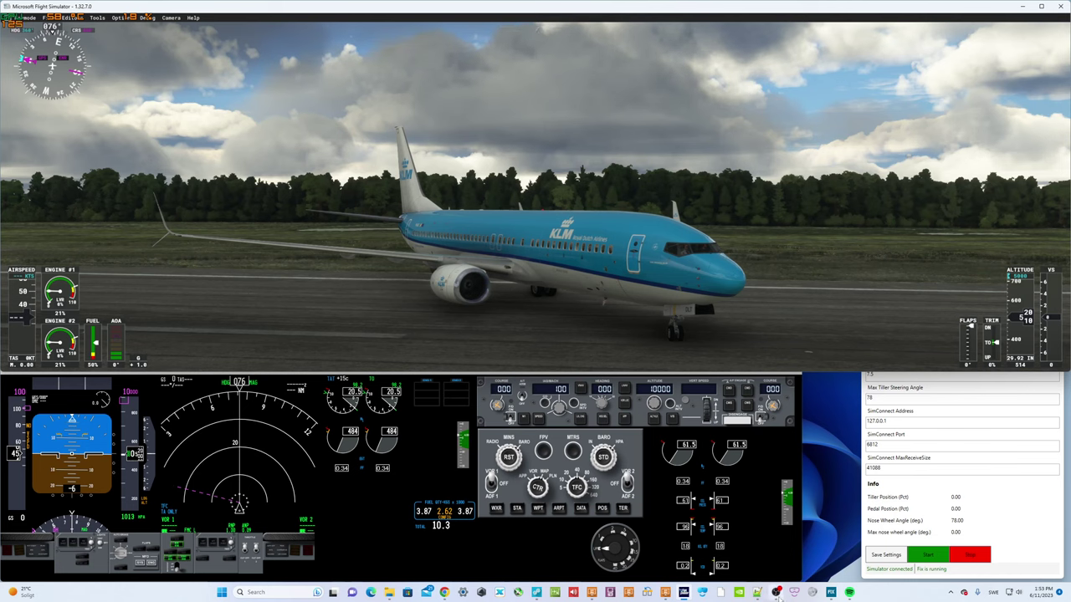
mouse_move(777, 592)
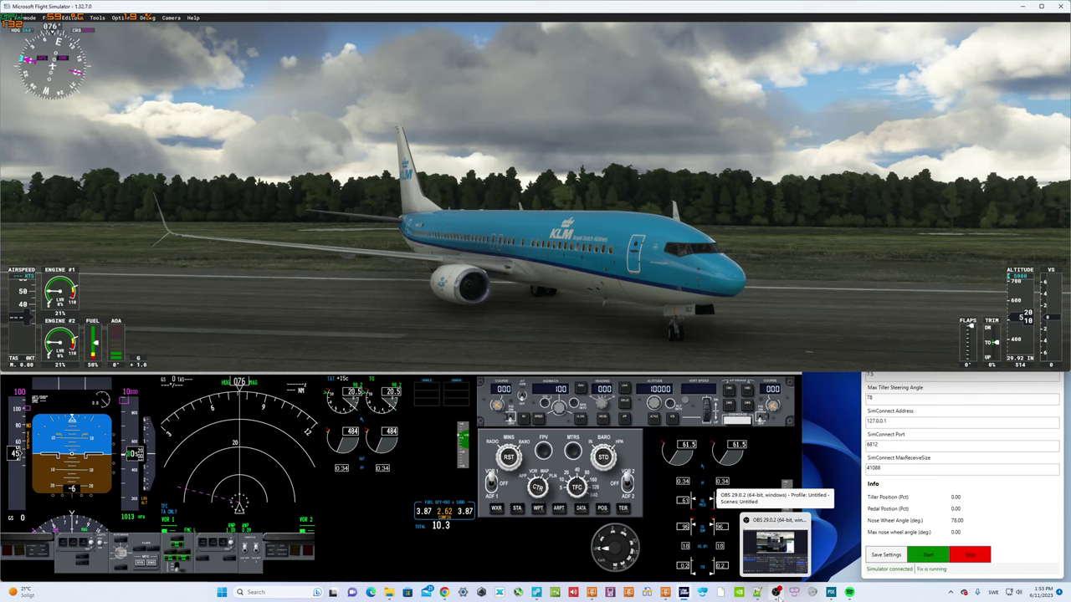